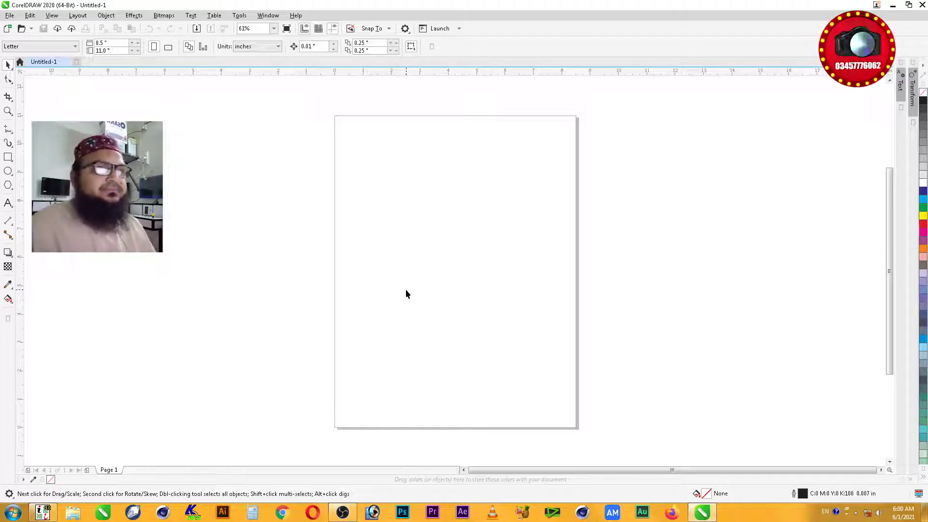
Step: Draw a rectangle about 5.47 by 2.71 inches and centre it on the page
left_click(8, 157)
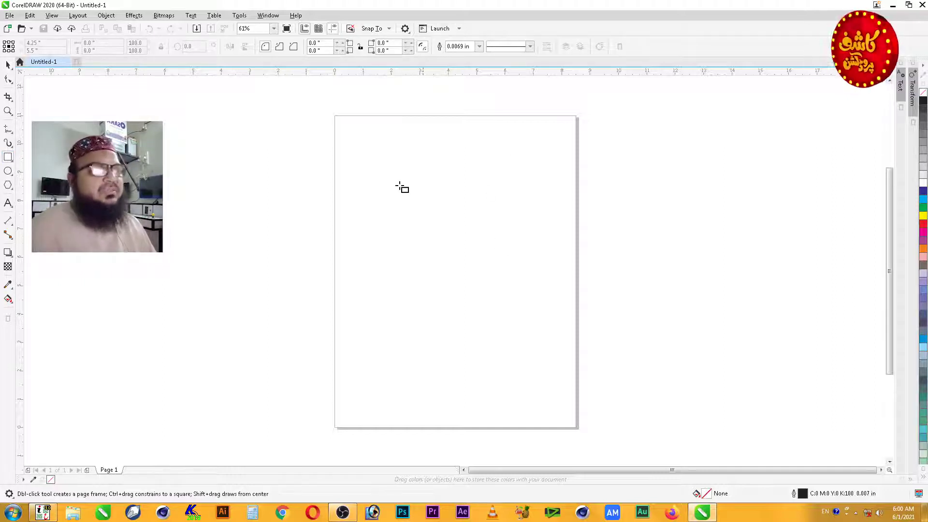
mouse_move(377, 171)
left_mouse_down()
mouse_move(486, 251)
mouse_move(533, 249)
left_mouse_up()
key("p")
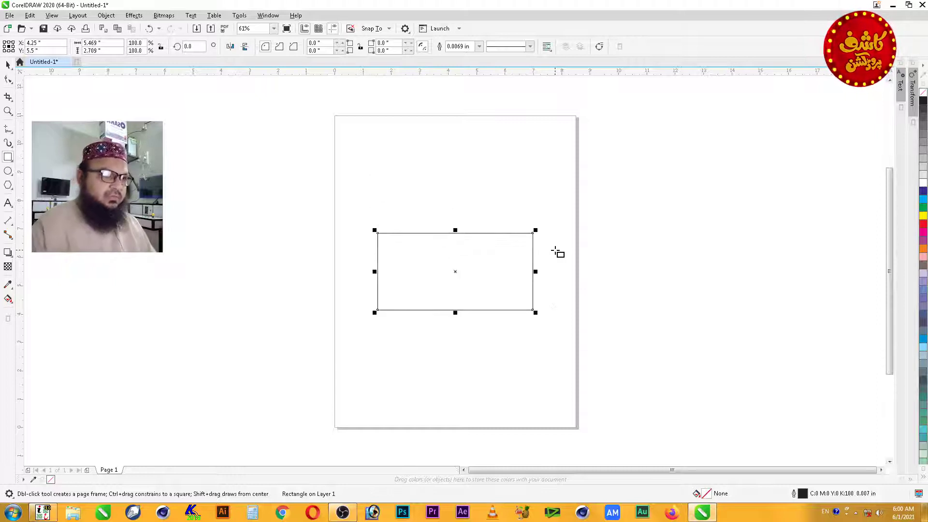
Step: Fill the rectangle with blue (C100 M100 Y0 K0) and remove its outline
key("shift+F2")
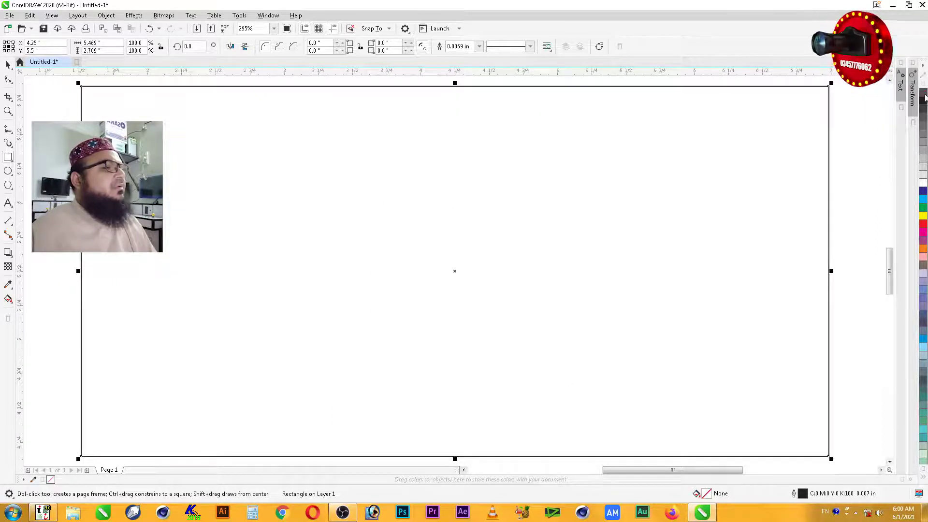
left_click(923, 193)
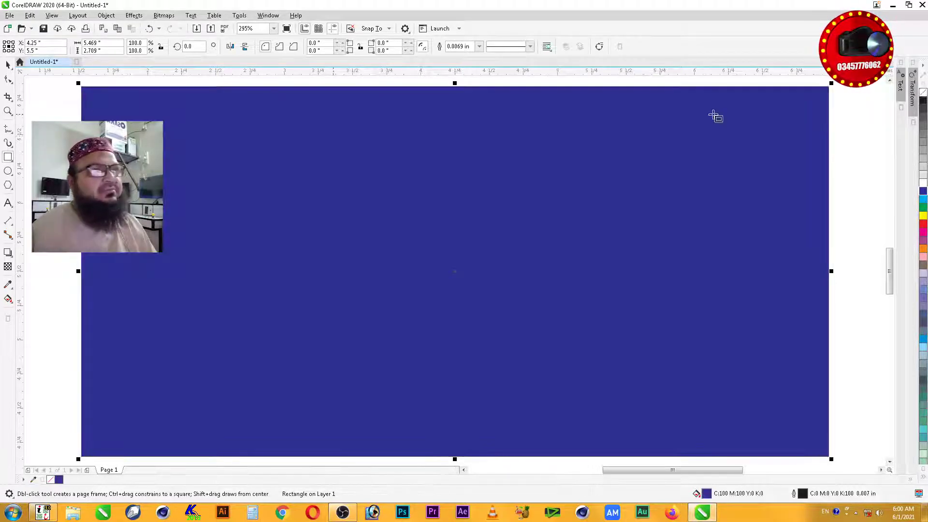
right_click(922, 91)
Step: Round all four corners of the blue rectangle to a radius of about 0.351 inches
left_click(8, 80)
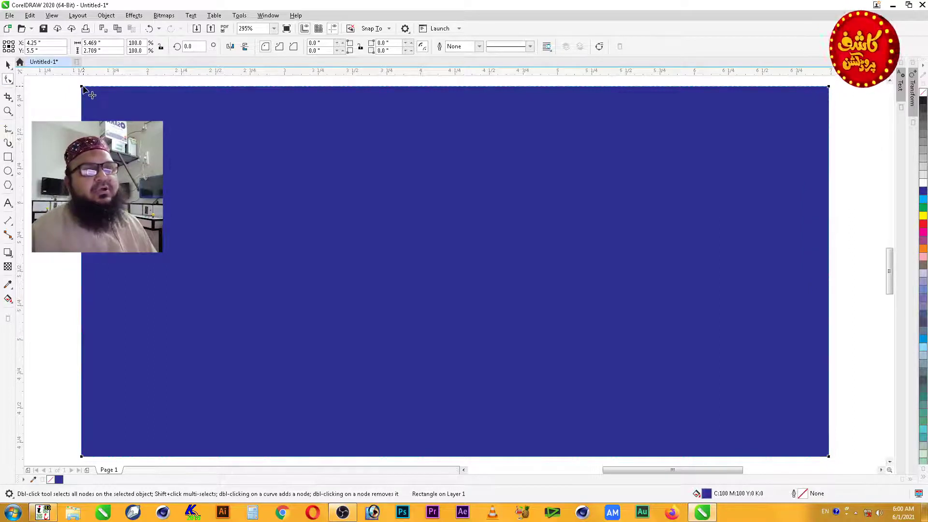
left_click_drag(83, 89, 130, 87)
scroll(283, 198, "down", 3)
key("space")
key("z")
left_click_drag(112, 118, 651, 394)
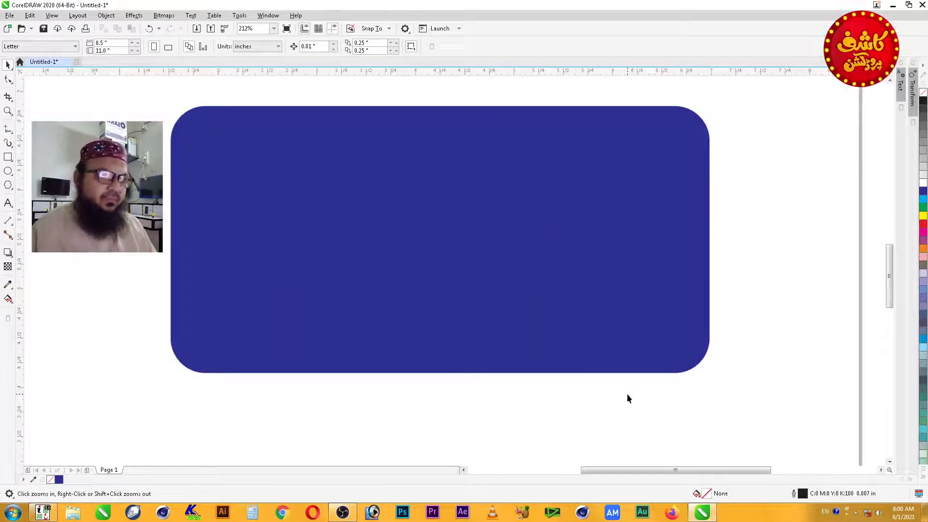
Step: Give the blue rectangle a white outline 0.035 inches wide and place the outline behind the fill
key("space")
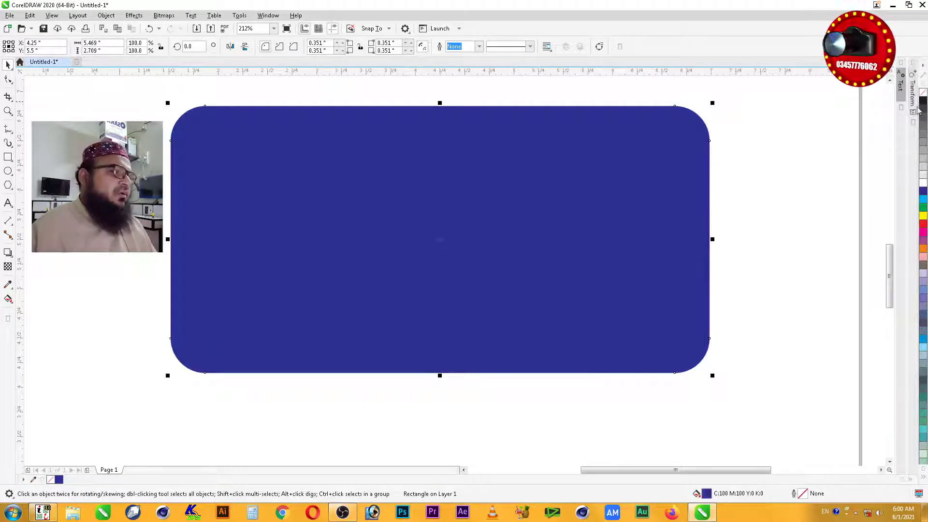
right_click(921, 185)
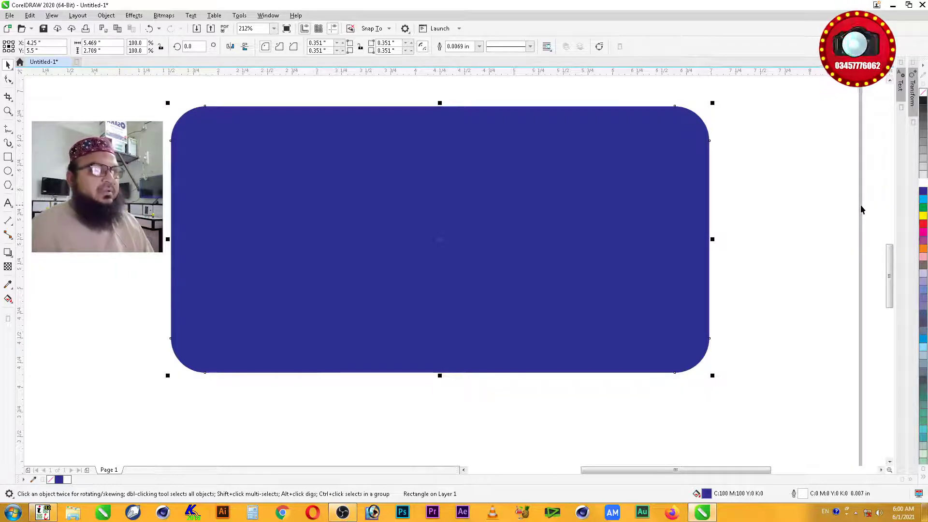
key("F12")
type(".035")
key("Tab")
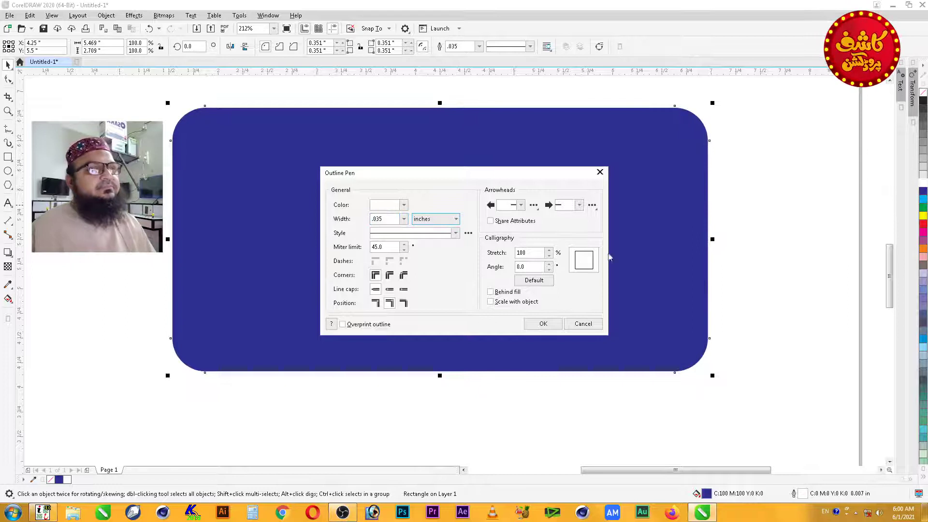
left_click(516, 292)
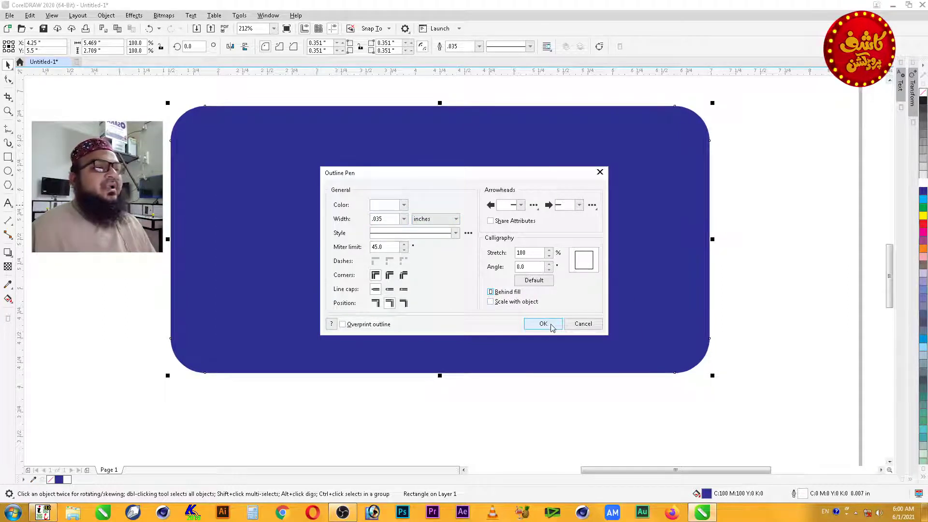
left_click(541, 322)
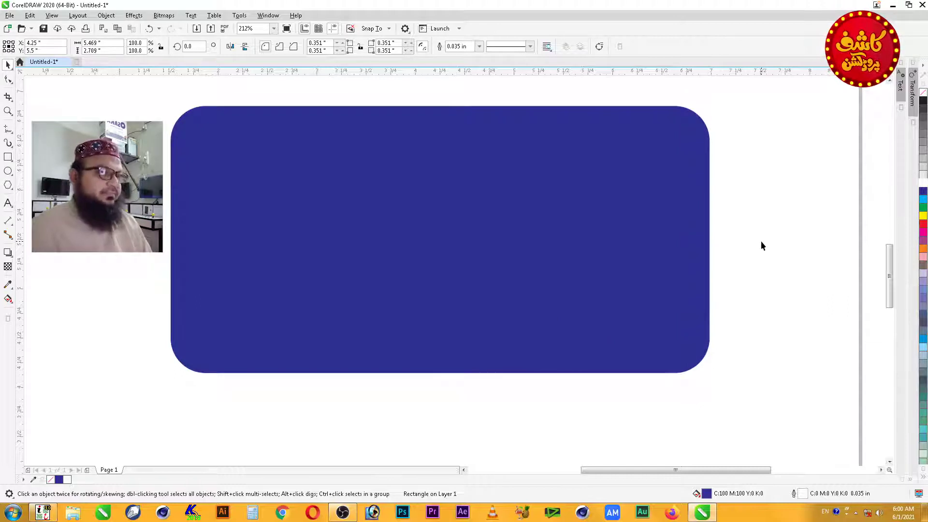
Step: Set the rectangle's outline width to 0.05 inches
key("F12")
key("Escape")
left_click(662, 247)
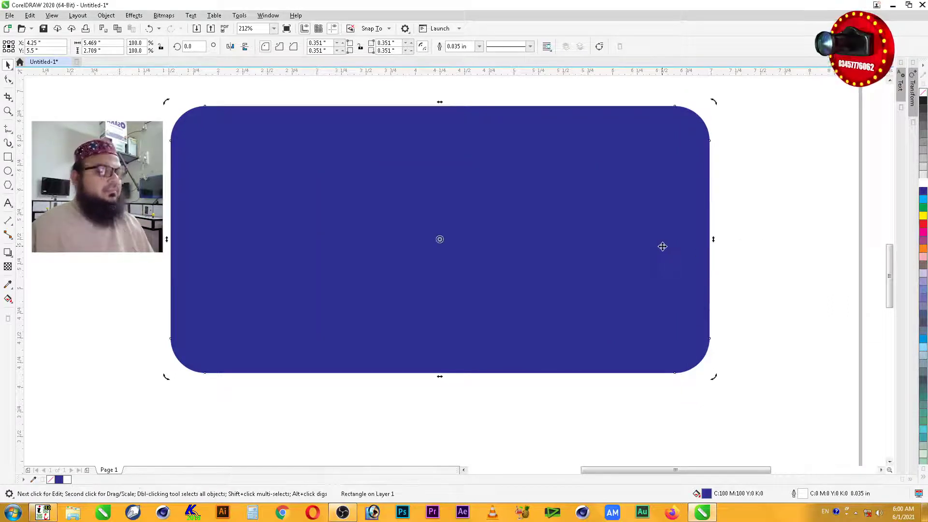
key("F12")
type(".05")
key("Return")
left_click(785, 192)
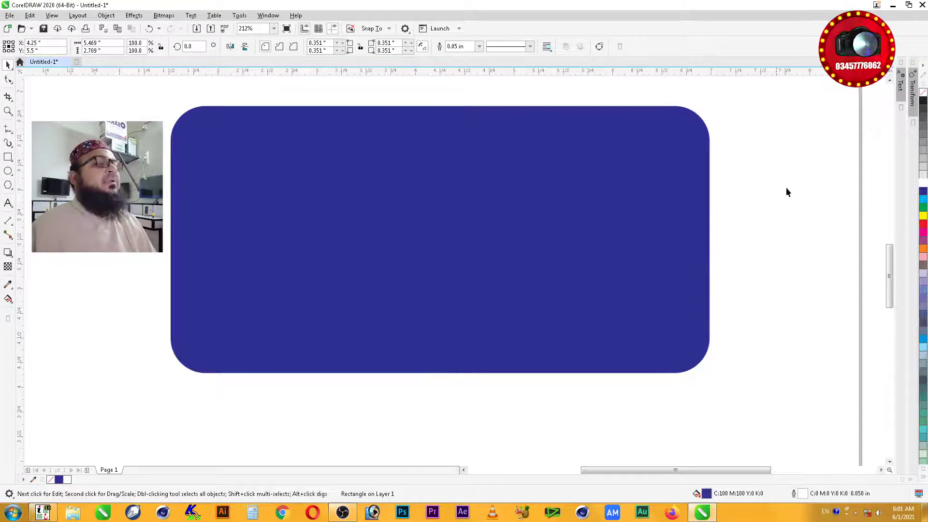
Step: Add a flat drop shadow from the rectangle's centre, offset straight down by about 0.111 inches
left_click(615, 224)
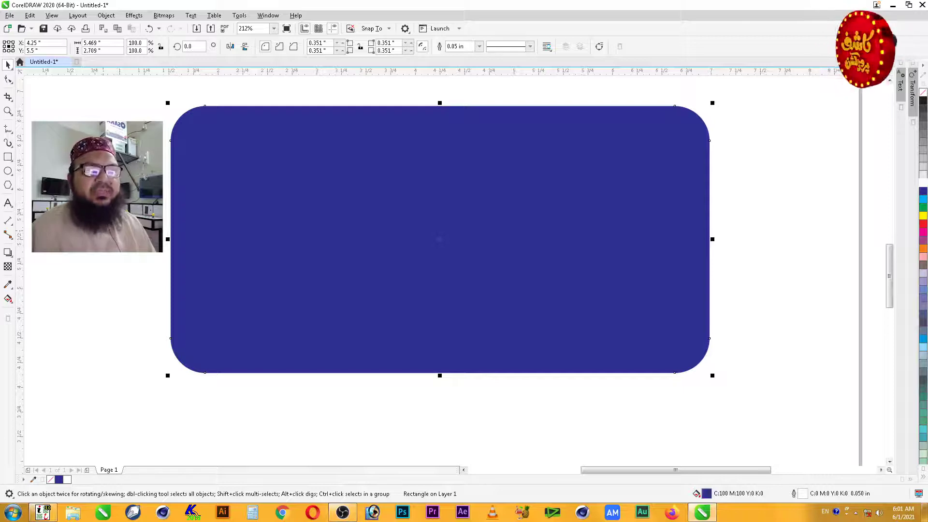
left_click(8, 252)
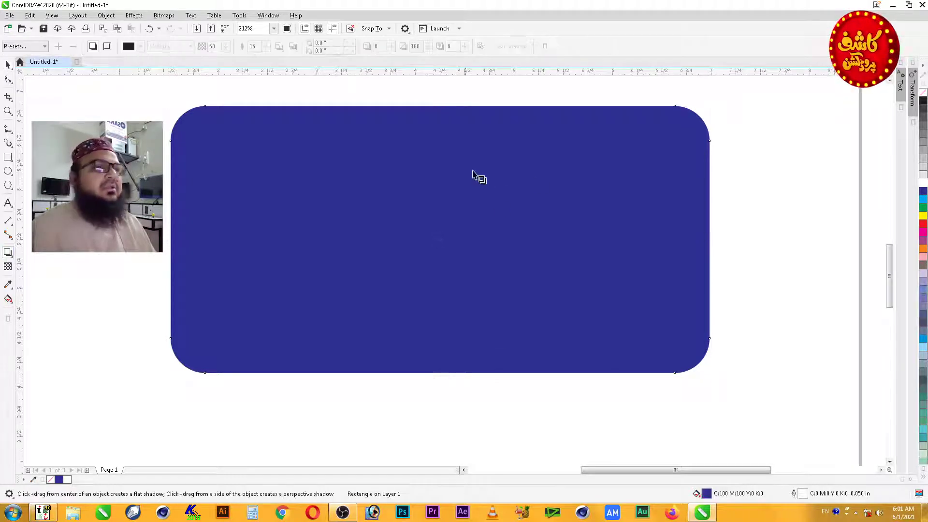
left_click_drag(434, 227, 439, 387)
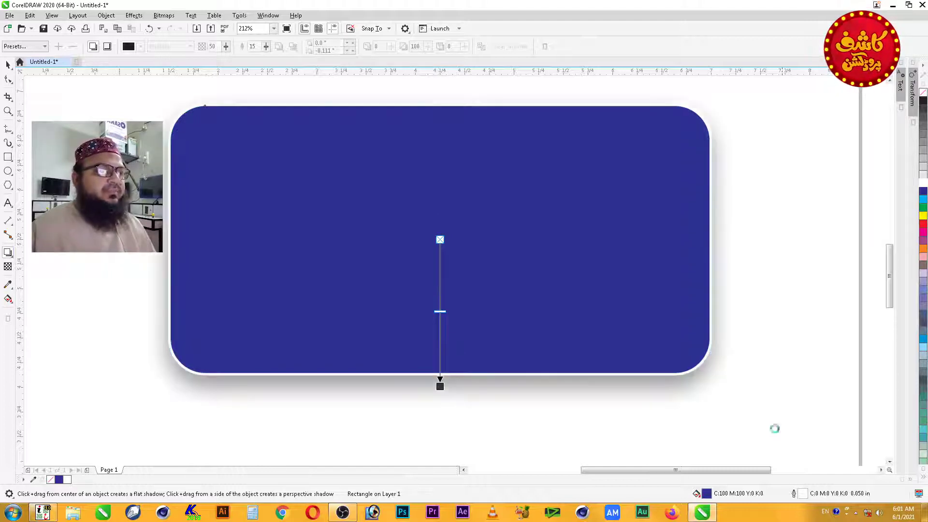
key("space")
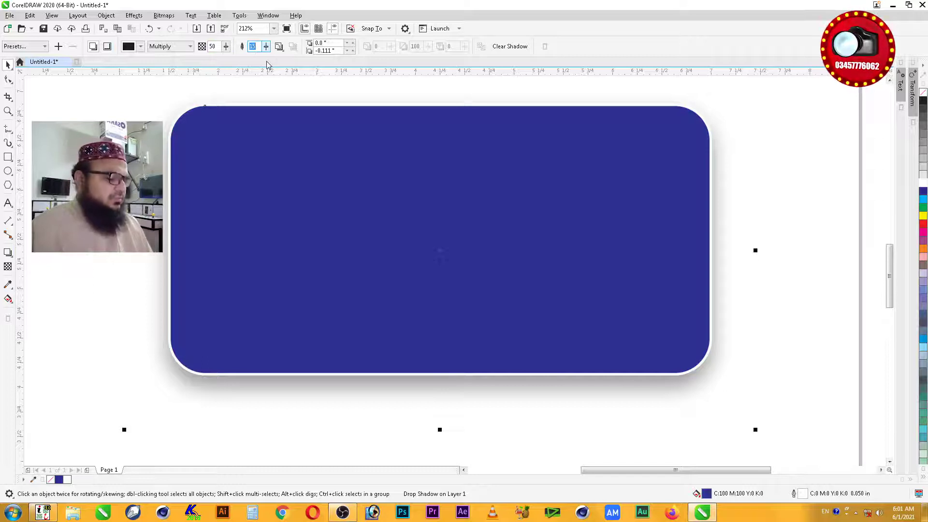
Step: Set the drop shadow's feathering to 10 and its opacity to 70
type("10")
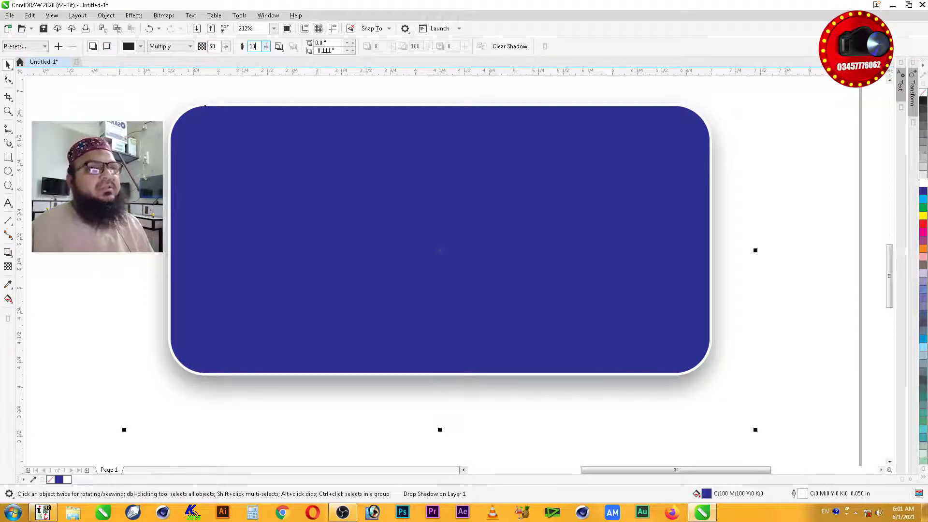
key("Tab")
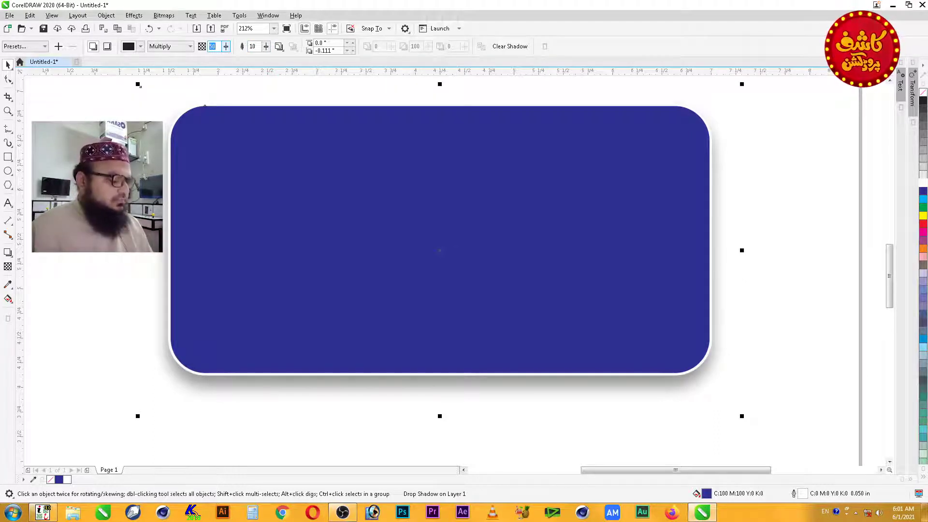
key("Return")
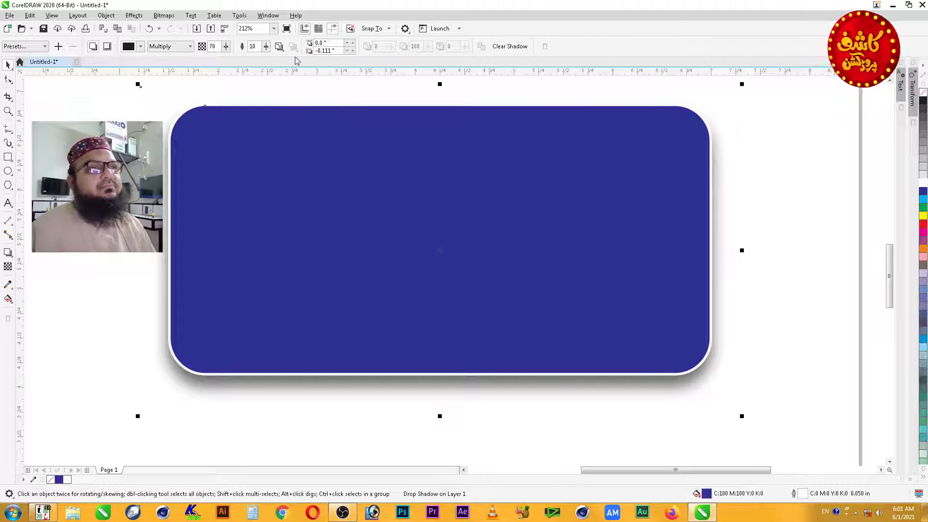
Step: Set the drop shadow's feathering to 5 and its opacity to 50
left_click(255, 45)
type("5")
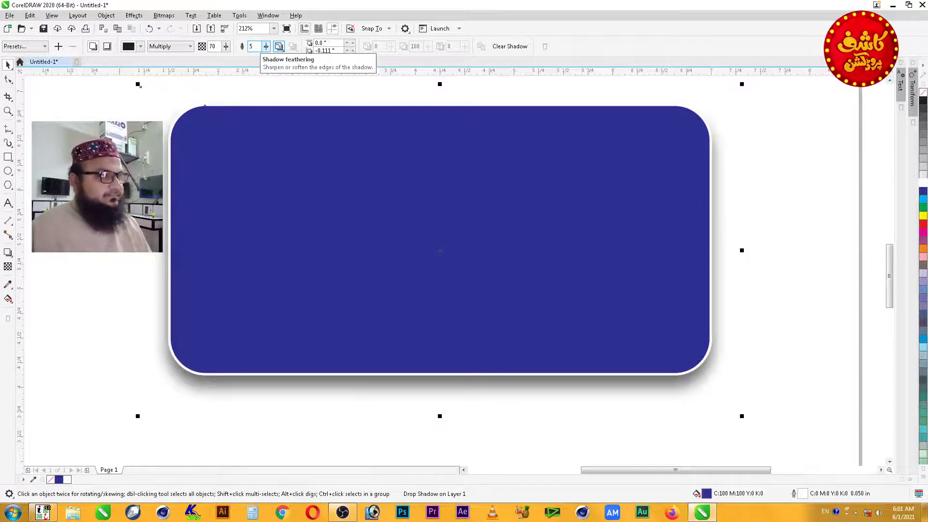
key("Return")
left_click(101, 159)
left_click(610, 390)
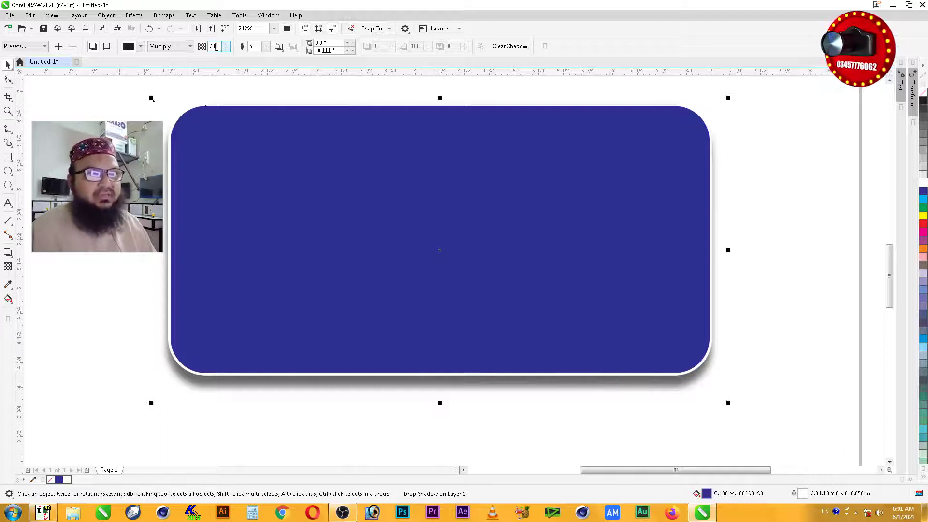
type("50")
key("Return")
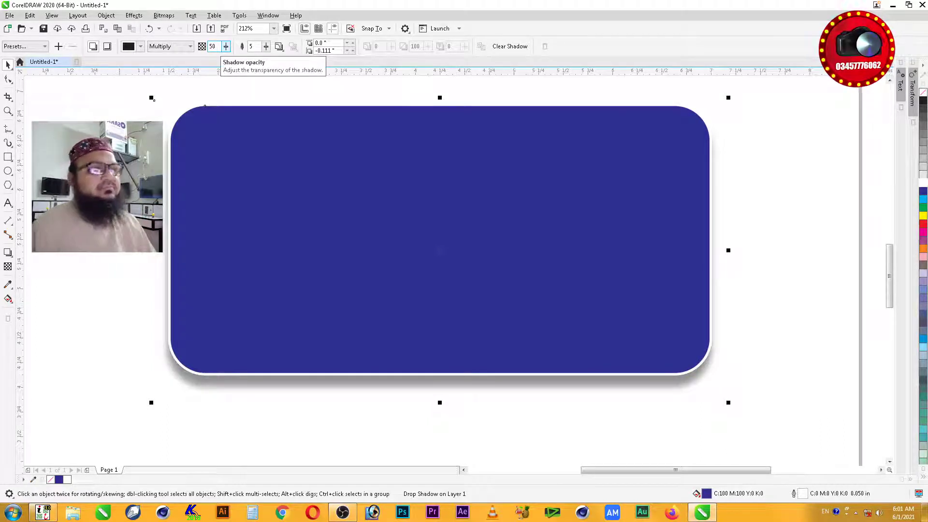
Step: Duplicate the rectangle together with its shadow and arrange the two one above the other with a gap
scroll(828, 251, "down", 2)
left_click(688, 293)
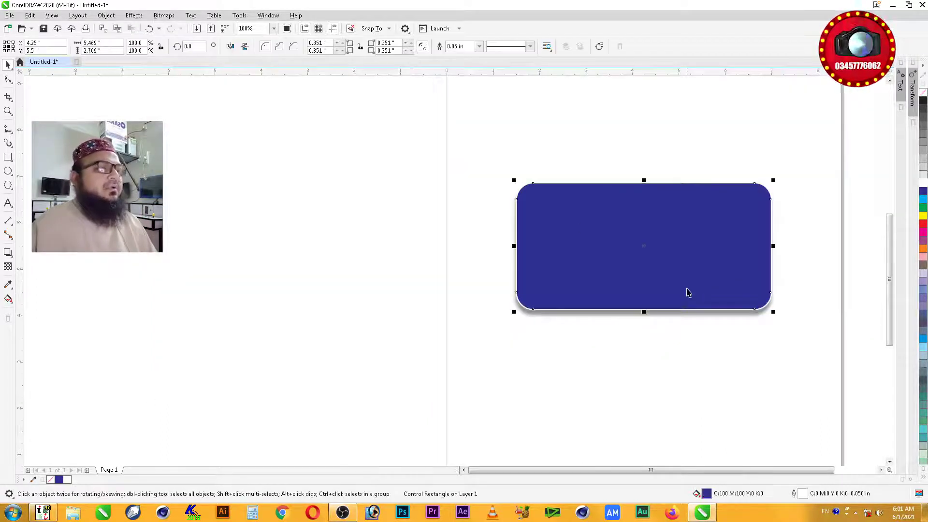
left_click(692, 315)
mouse_move(692, 315)
left_mouse_down()
mouse_move(683, 315)
mouse_move(682, 162)
mouse_move(684, 329)
left_mouse_up()
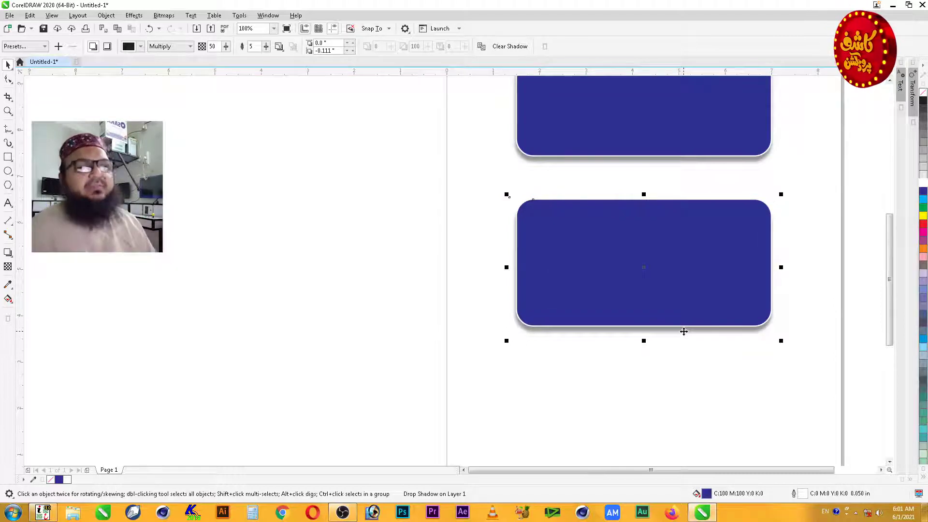
Step: Delete the drop shadow from the lower blue rectangle
key("shift+F2")
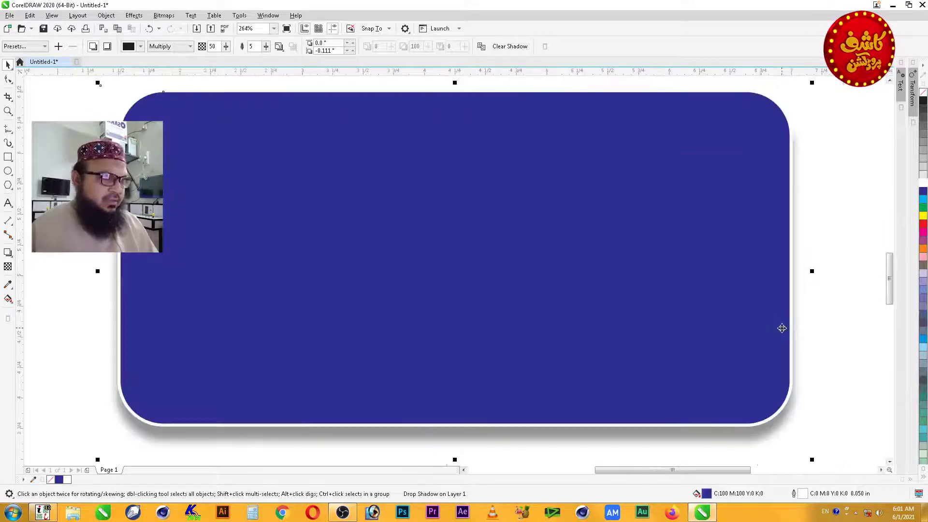
left_click(839, 266)
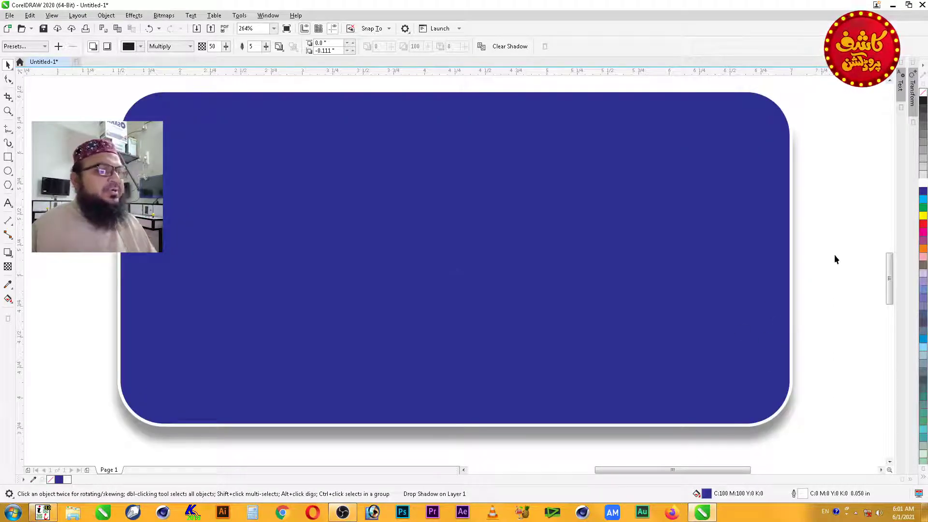
left_click(440, 434)
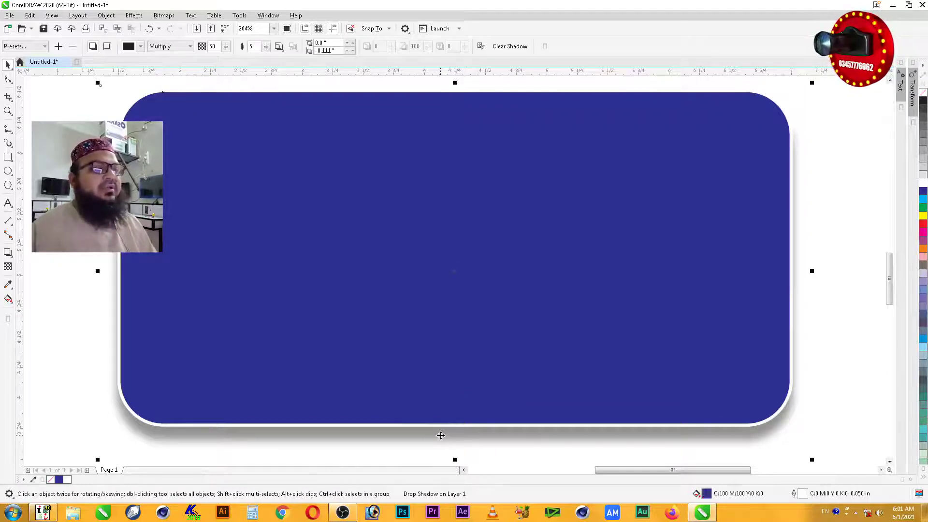
right_click(440, 435)
left_click(522, 308)
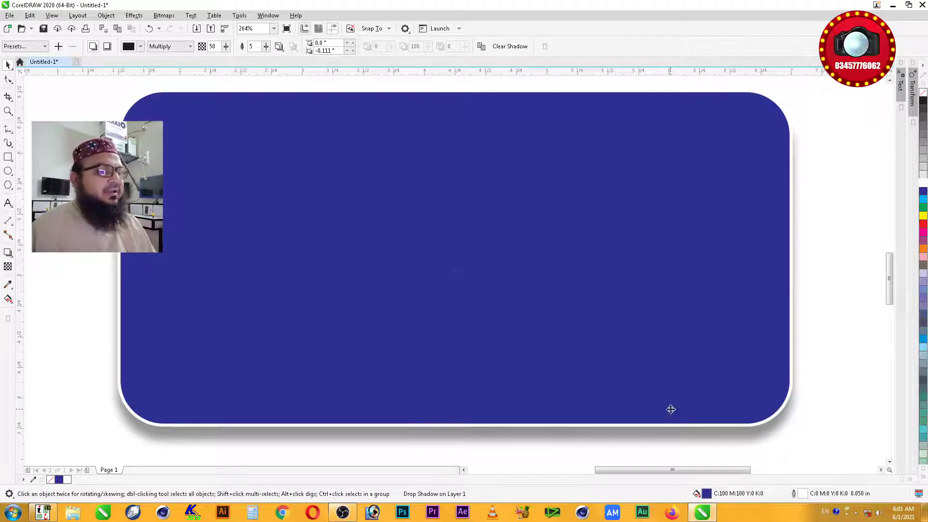
left_click(657, 436)
key("Delete")
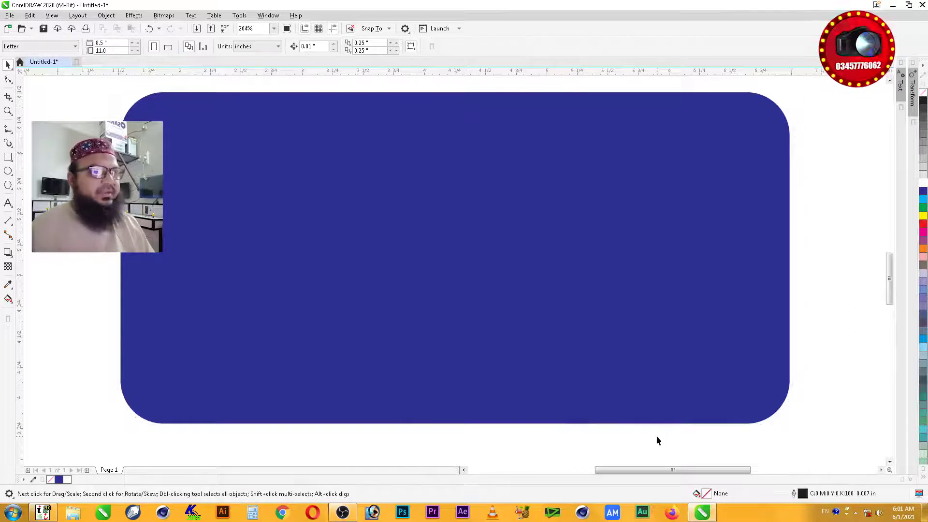
Step: Copy the shadowless blue rectangle and paste the duplicate in the same place
left_click(542, 280)
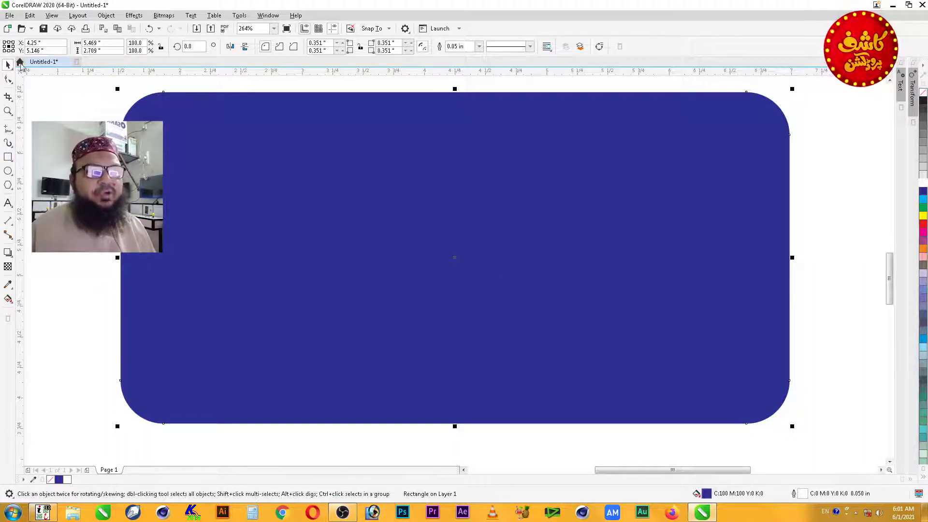
left_click(32, 28)
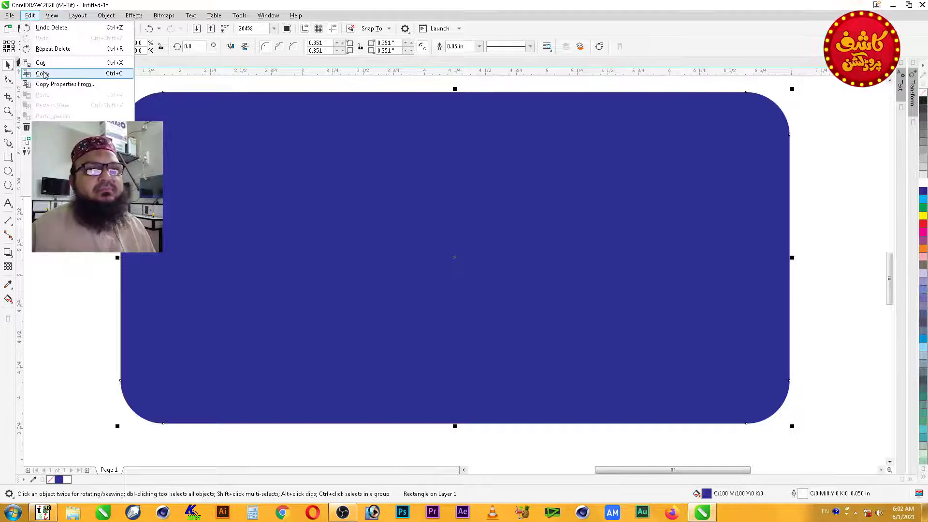
left_click(32, 29)
left_click(30, 15)
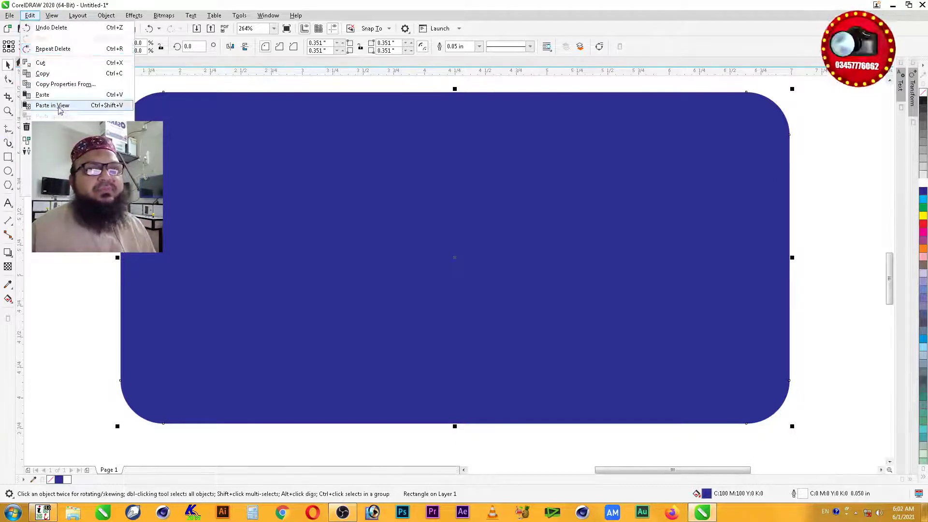
left_click(61, 98)
Step: Move the pasted rectangle straight up by about 0.52 inches and fill it with red (C0 M100 Y100 K0)
left_click_drag(607, 263, 600, 220)
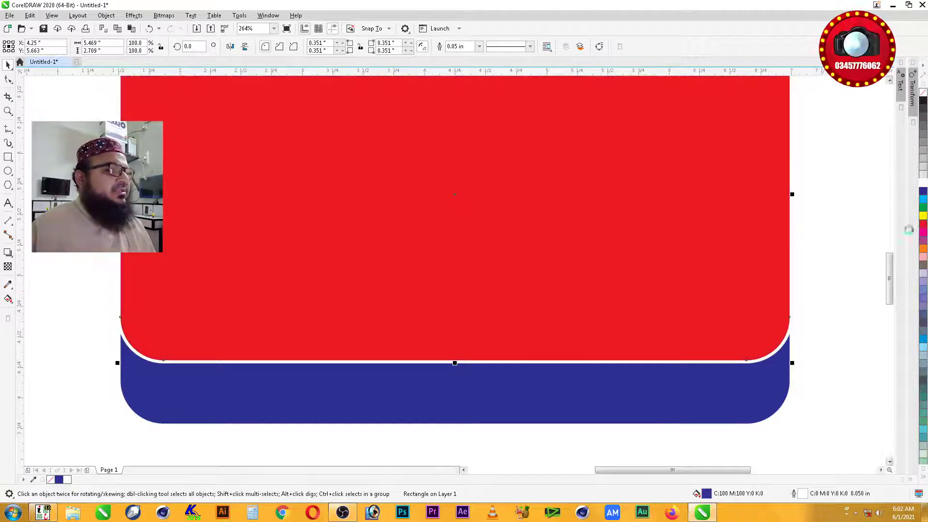
left_click(924, 224)
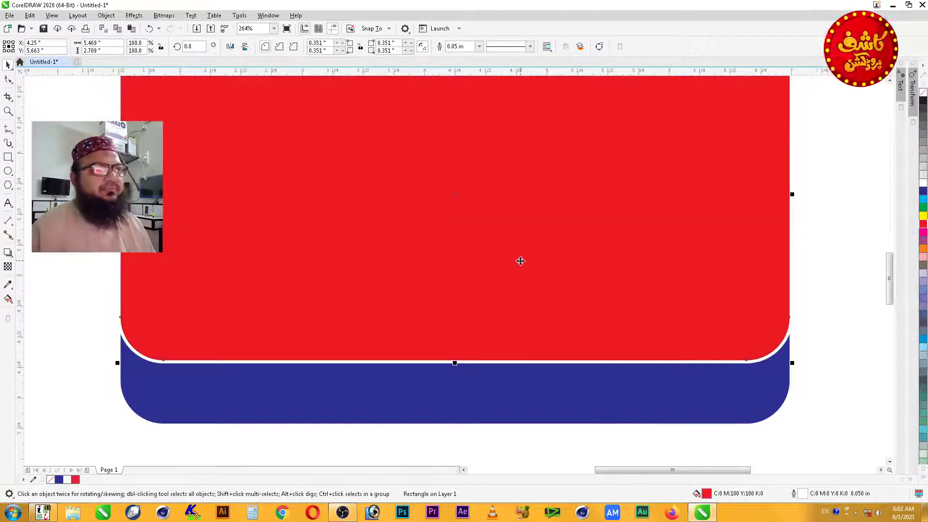
Step: Move the red rectangle down about 0.28 inches and convert the blue rectangle behind it to curves
scroll(520, 259, "down", 3)
left_click_drag(572, 244, 569, 262)
left_click(574, 338)
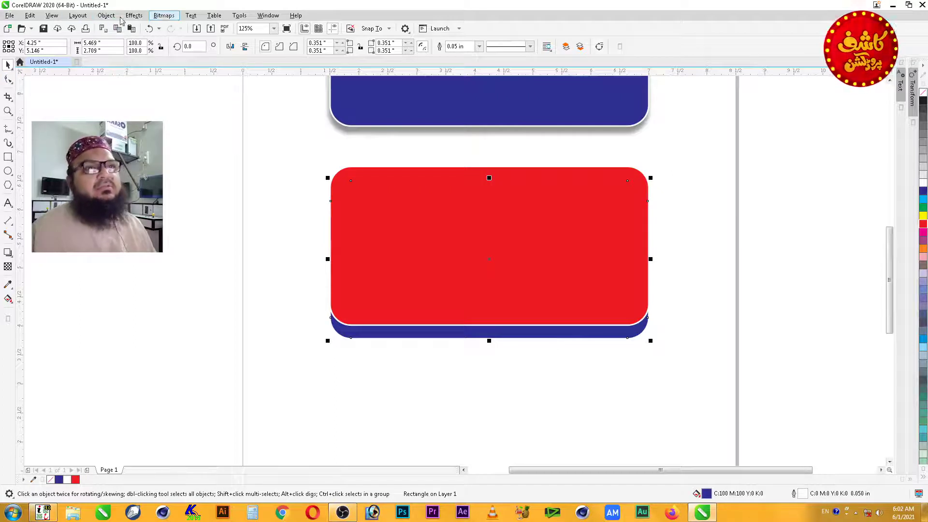
left_click(162, 16)
mouse_move(101, 17)
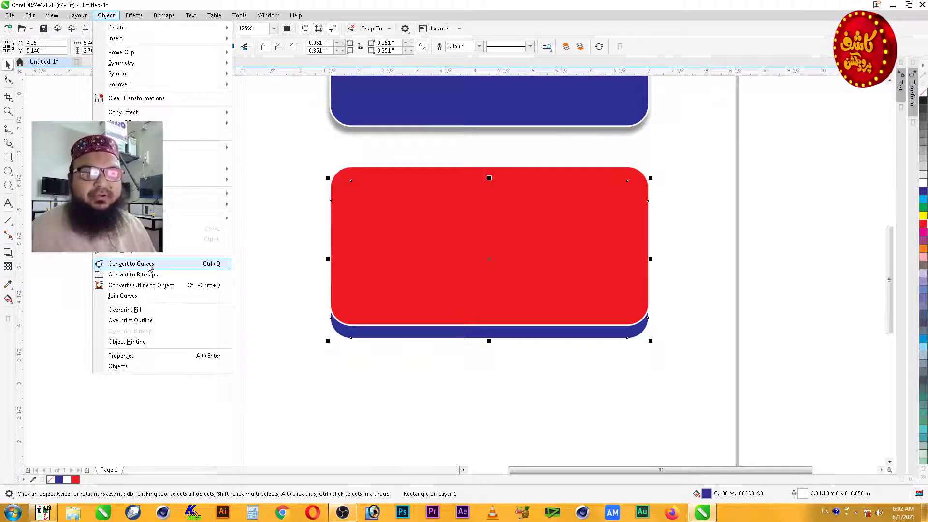
left_click(149, 264)
Step: Bend the bottom edge of the blue curve upward at its middle into a shallow arch using the Shape tool
key("shift+F2")
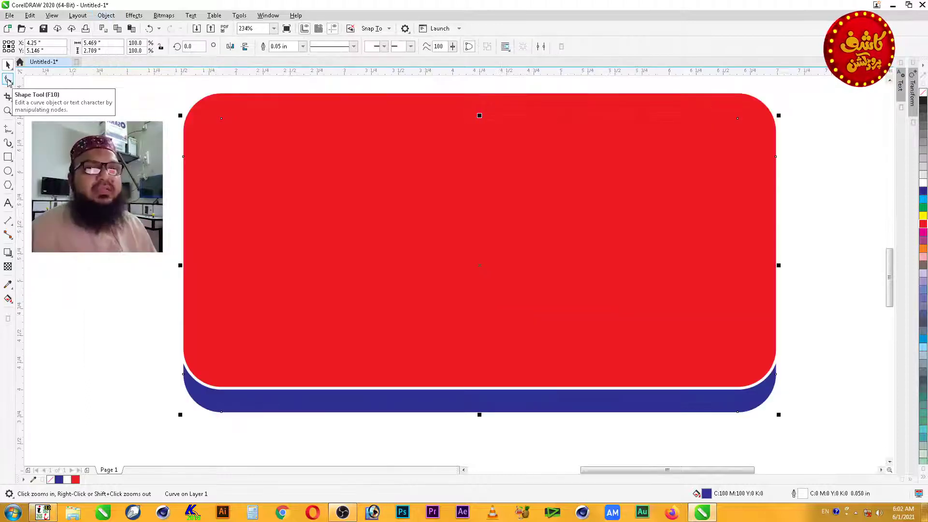
left_click(7, 80)
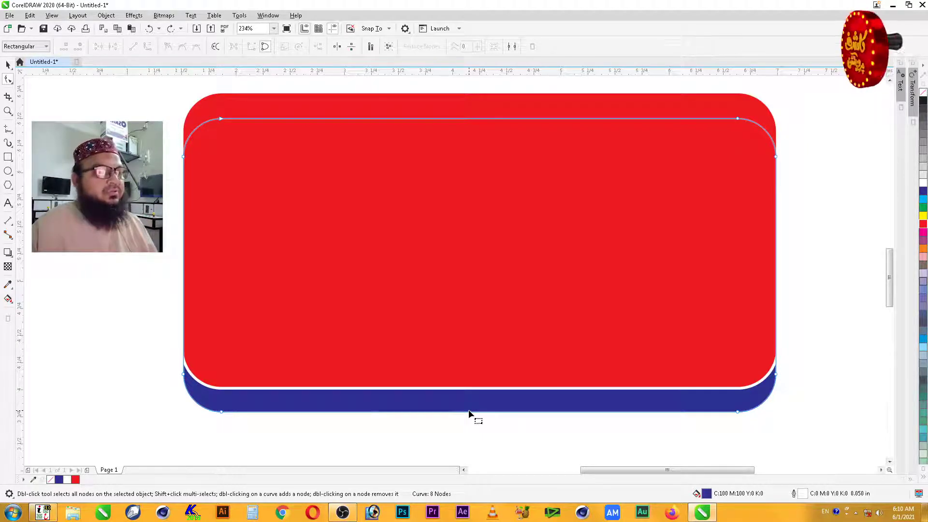
left_click_drag(468, 411, 469, 380)
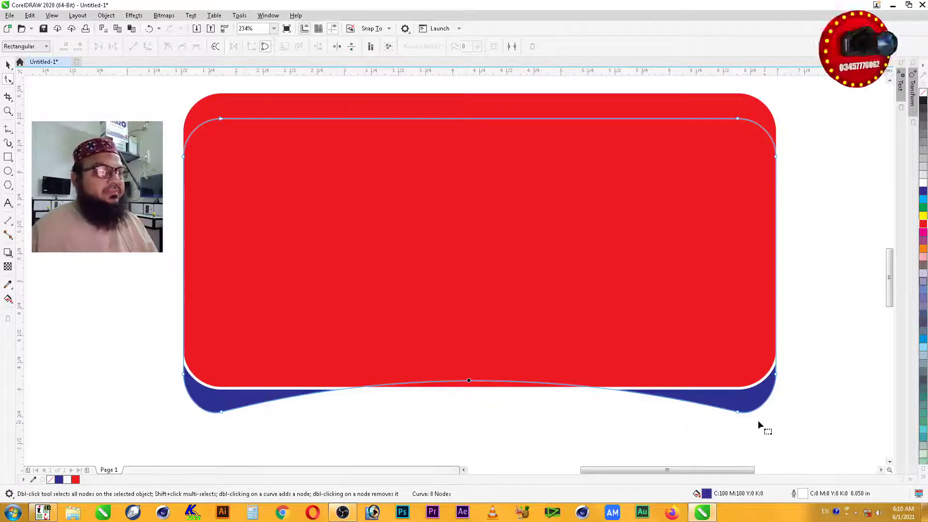
Step: Send the red rectangle to the back and move the blue curved shape down about 0.06 inches
key("space")
left_click(721, 368)
key("shift+Page_Down")
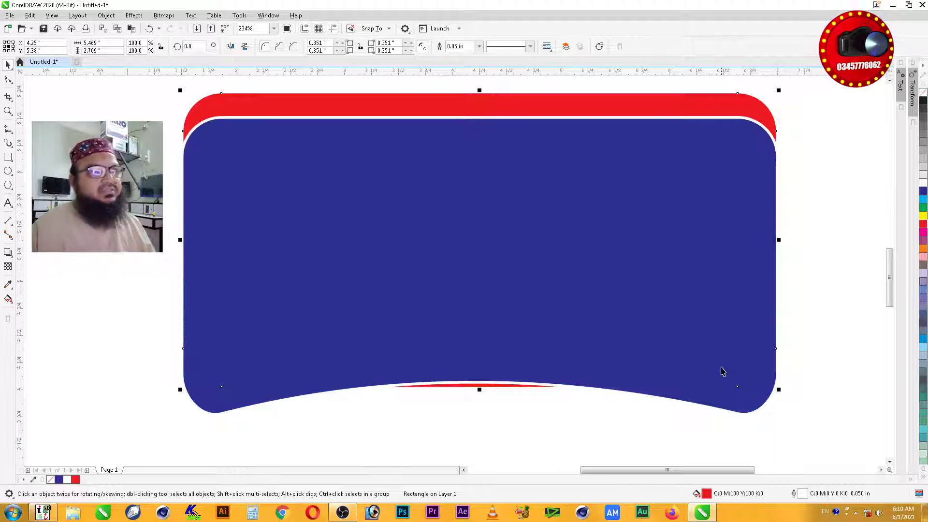
left_click_drag(722, 371, 721, 378)
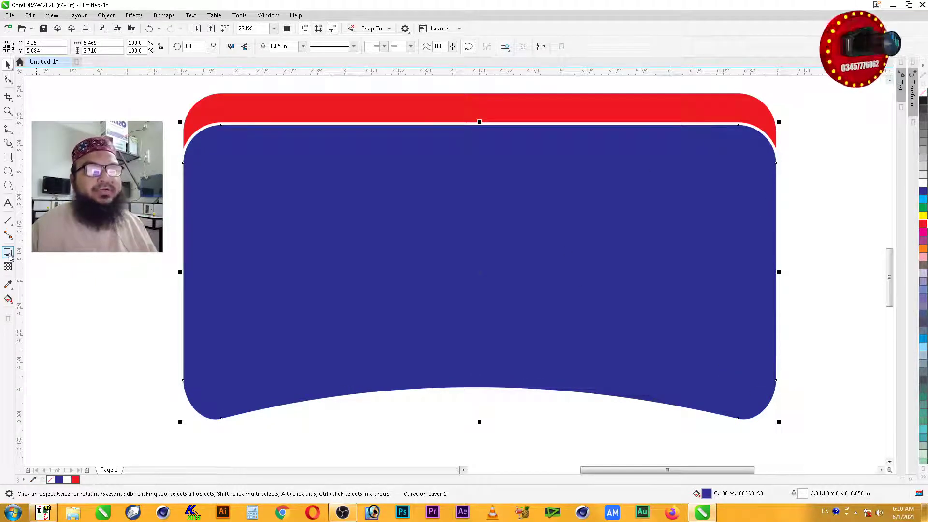
Step: Add a downward drop shadow to the blue curved shape with feathering 10 and opacity 70
left_click(8, 252)
left_click_drag(479, 245, 481, 426)
left_click_drag(778, 273, 480, 432)
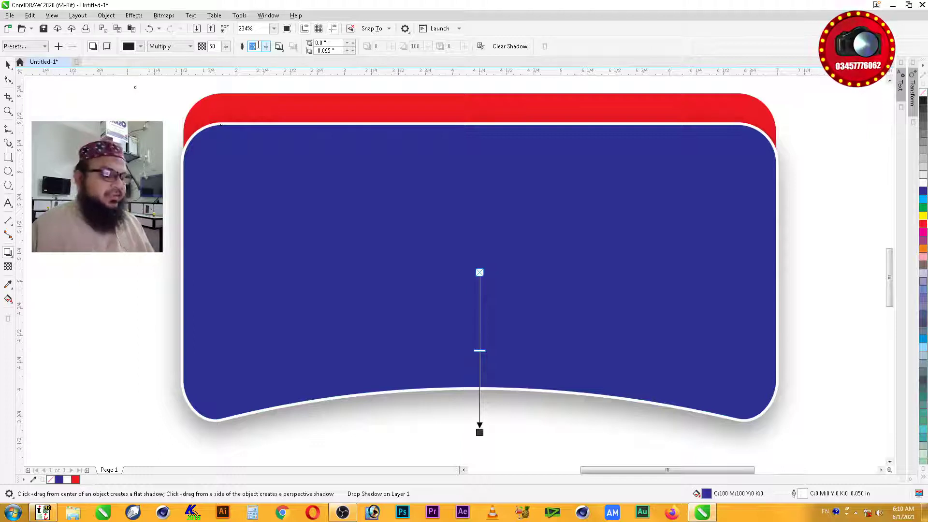
type("10")
key("Return")
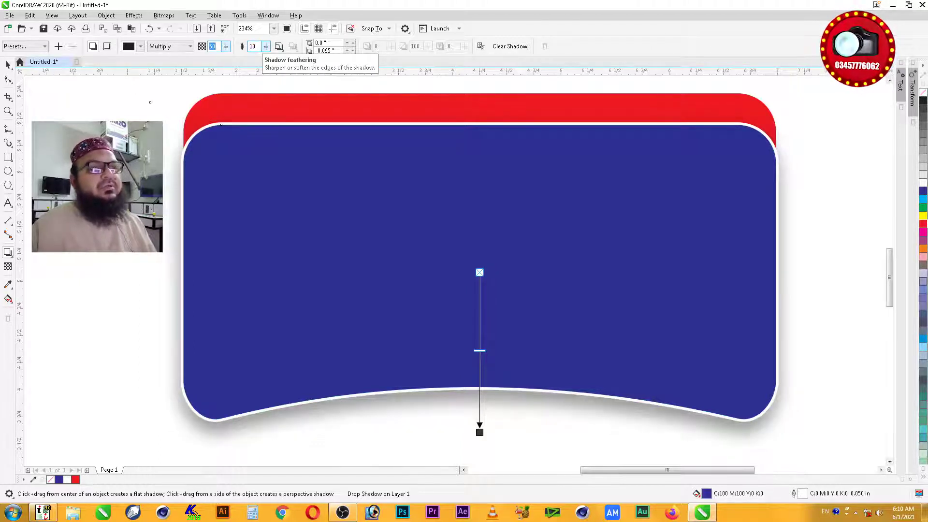
type("70")
key("Return")
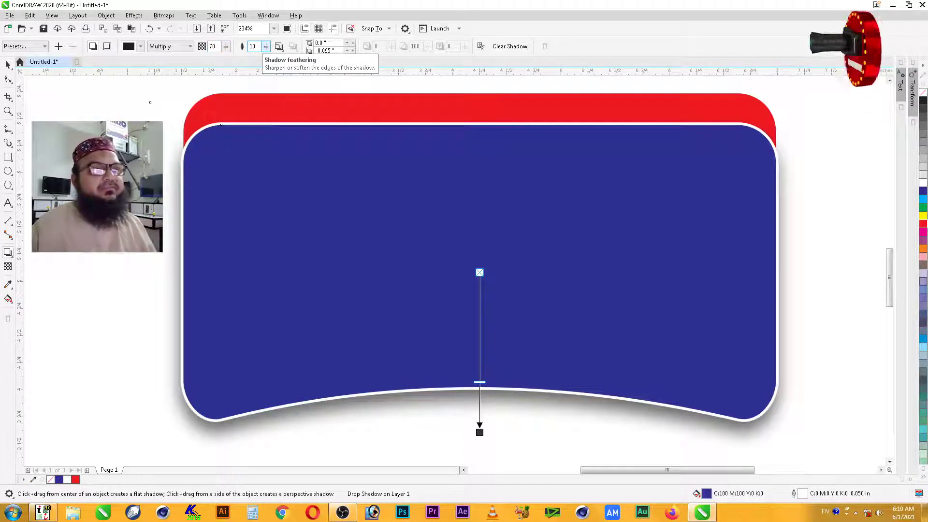
Step: Break the drop shadow apart from the blue curved shape and delete the blue shape
left_click(8, 65)
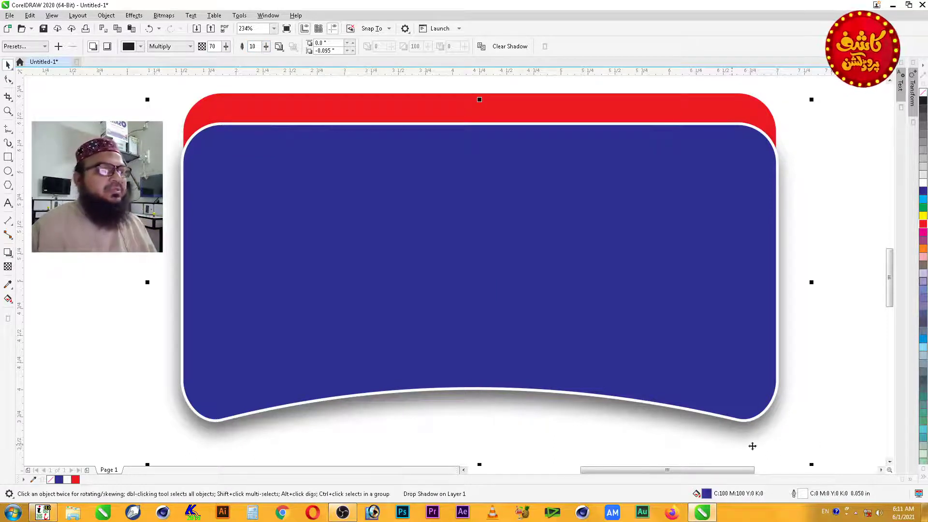
right_click(704, 425)
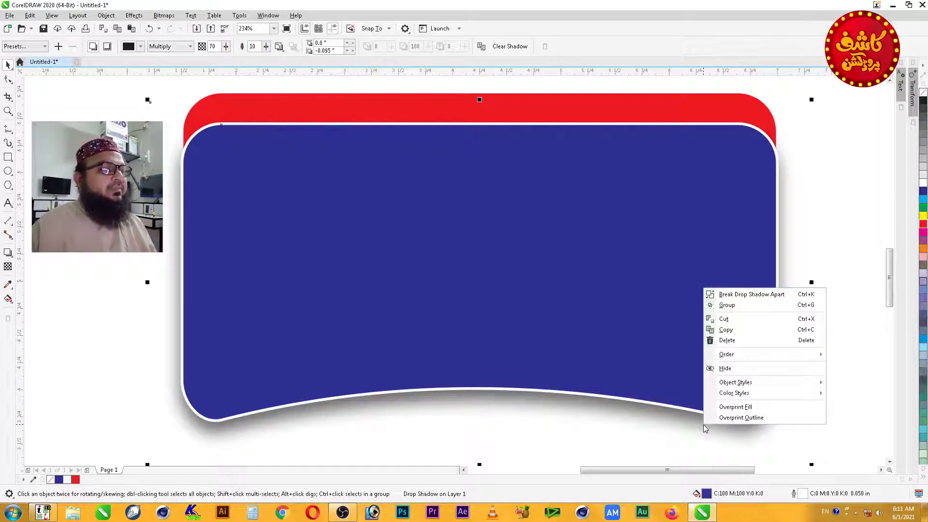
left_click(769, 298)
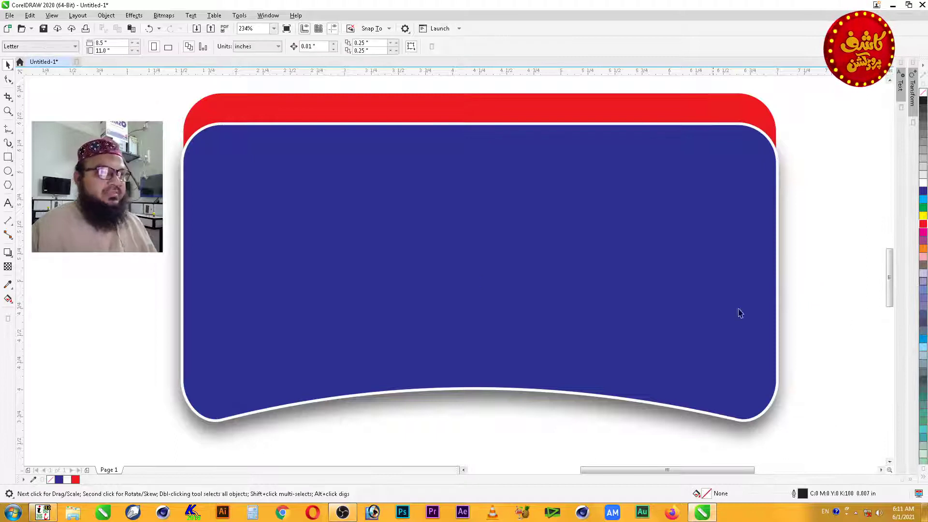
left_click(701, 289)
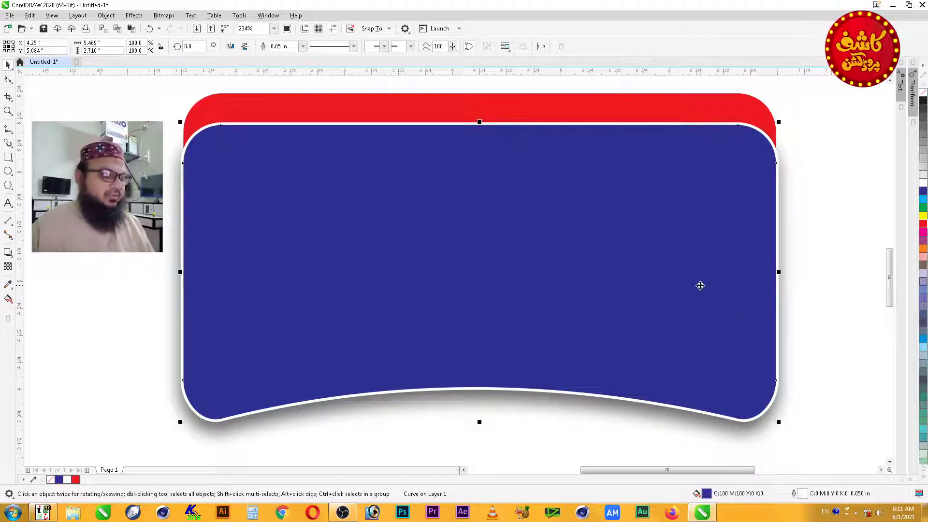
key("Delete")
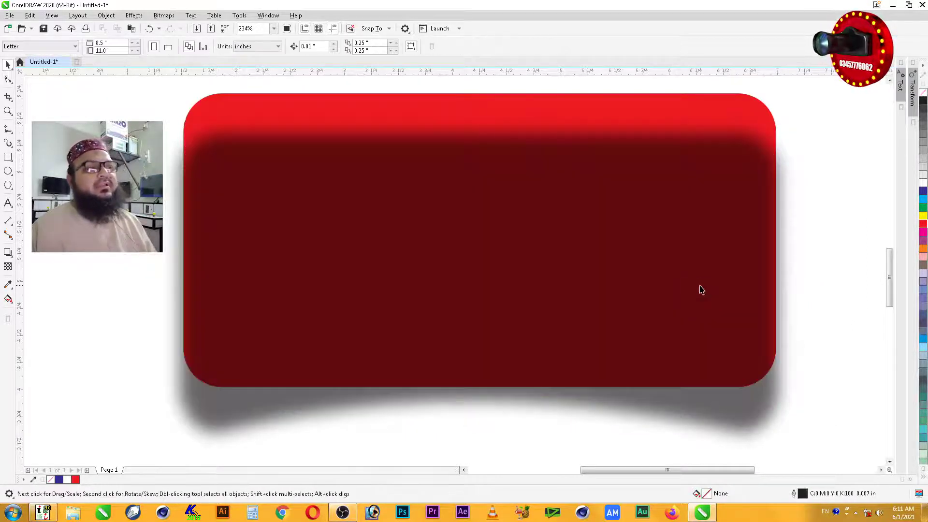
Step: Send the separated shadow behind the red rectangle and move the rectangle down about 0.2 inches over it
left_click(710, 206)
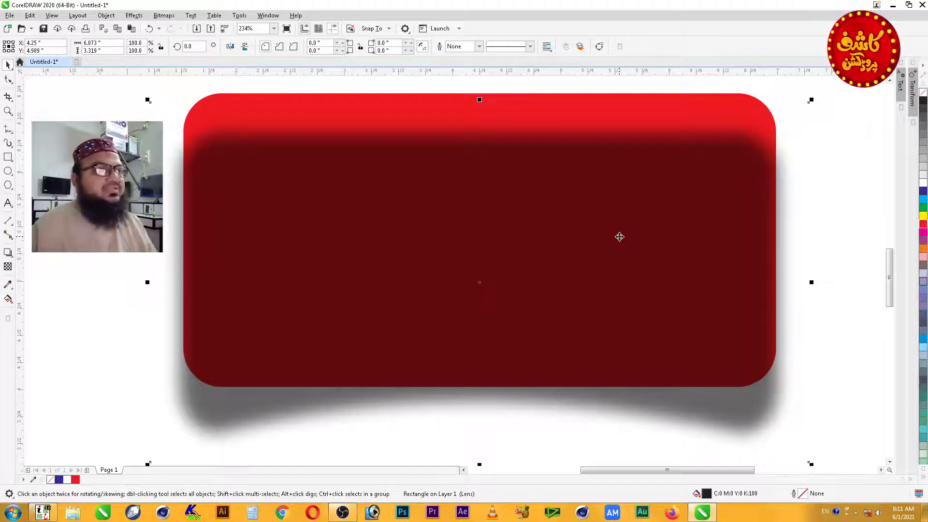
key("shift+Page_Down")
left_click(626, 279)
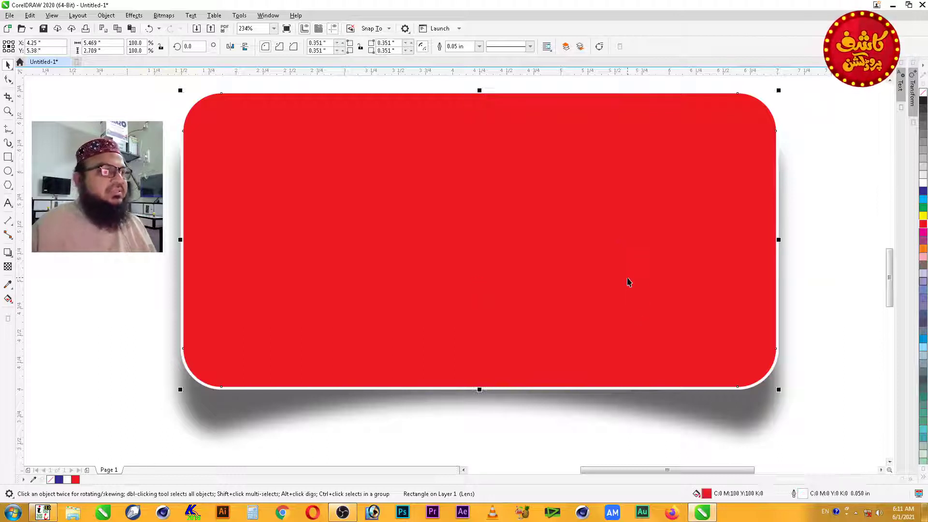
left_click_drag(631, 135, 635, 154)
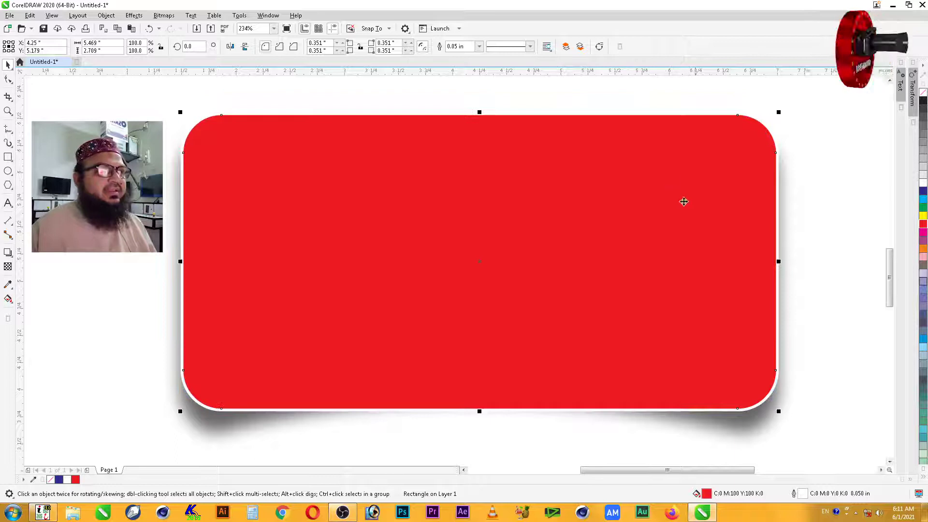
Step: Narrow the shadow symmetrically about its centre to a width of about 5.85 inches
left_click(812, 349)
left_click_drag(815, 282, 801, 282)
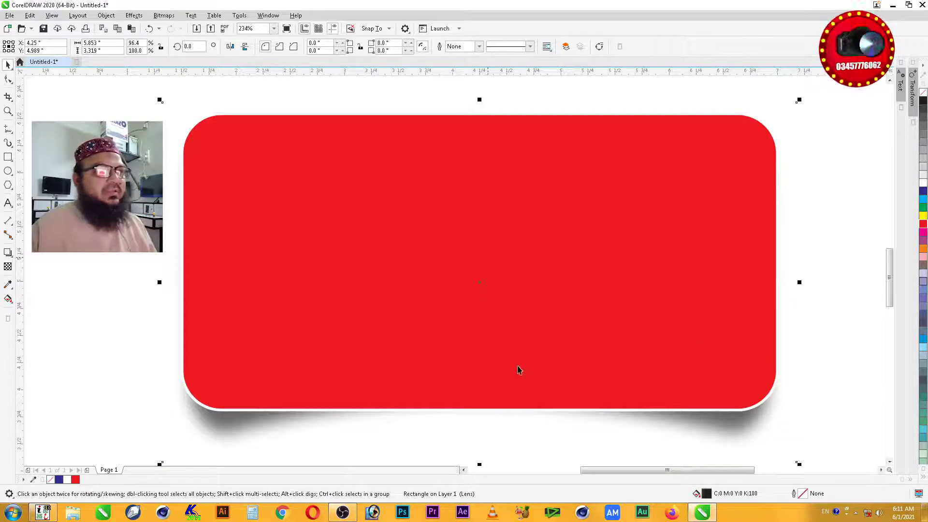
left_click(707, 422)
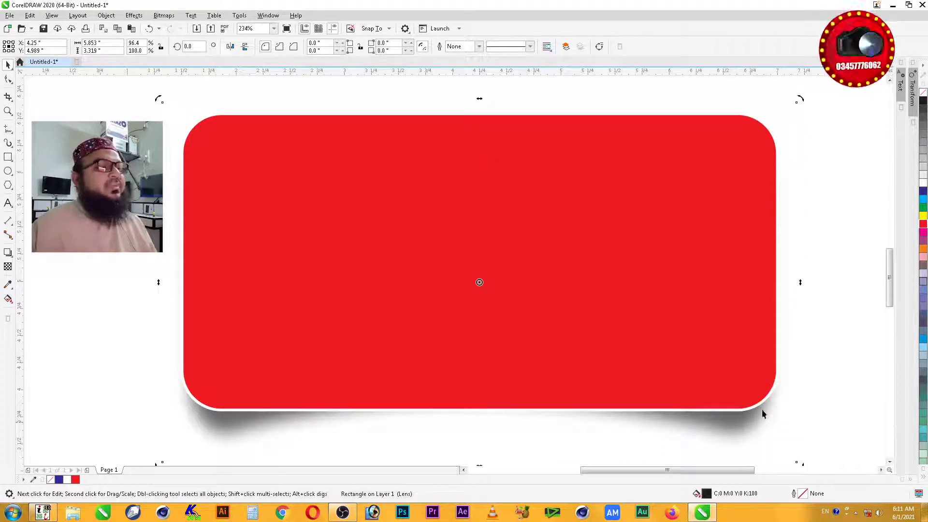
left_click(781, 386)
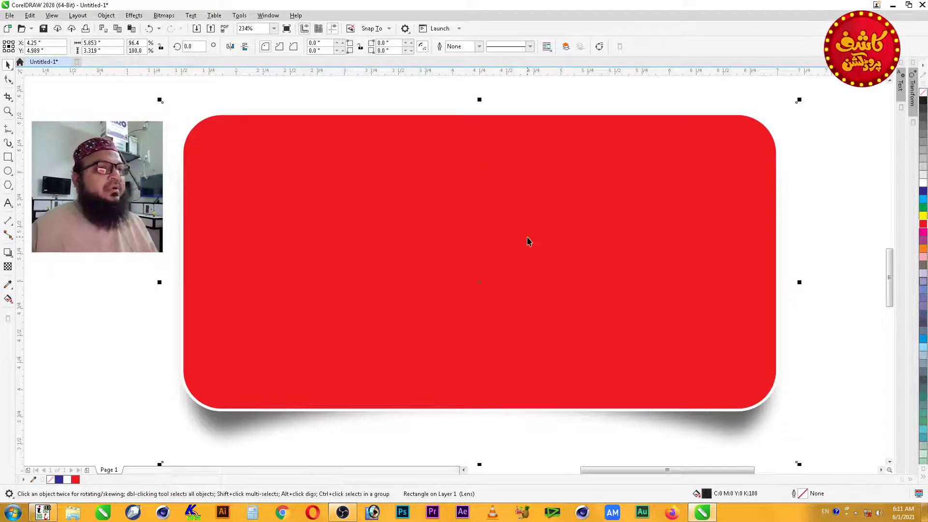
Step: Bring the shadow to the front and reduce its height from the top edge to about 2.14 inches
key("shift+Page_Up")
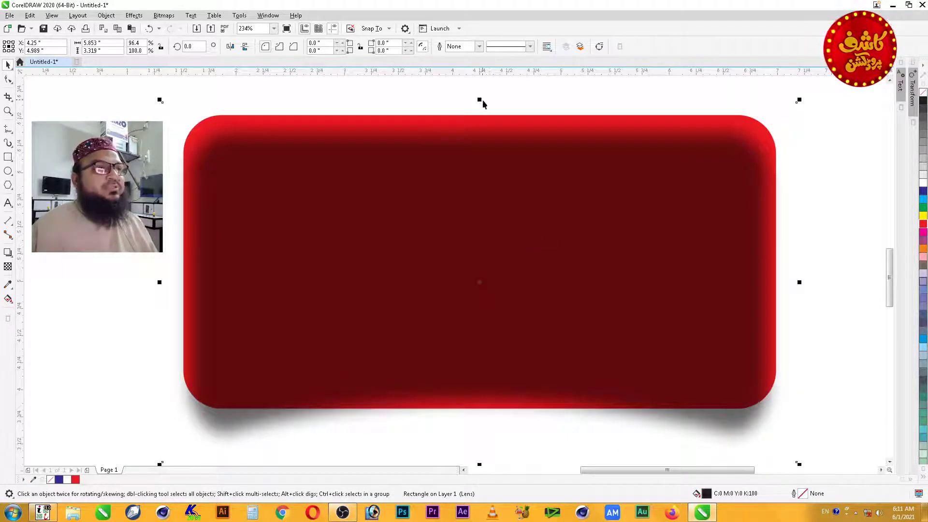
left_click_drag(479, 98, 477, 203)
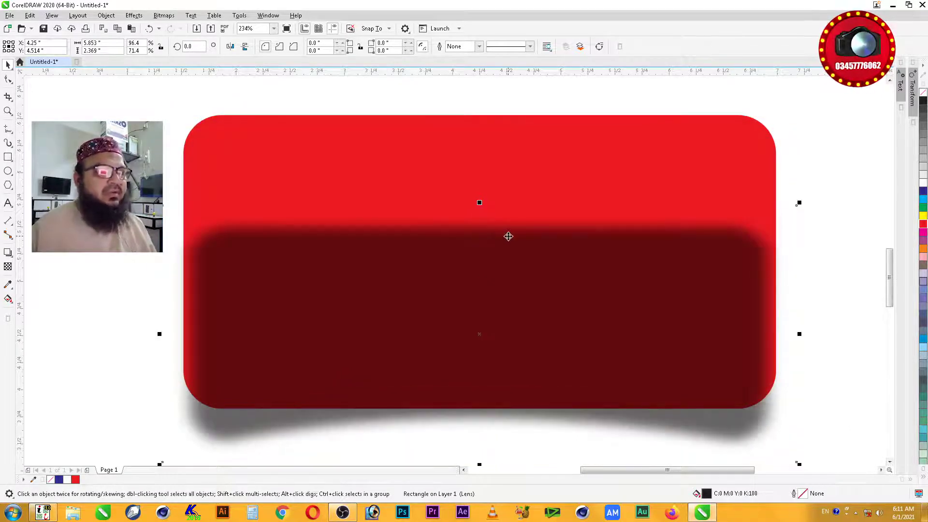
left_click_drag(479, 202, 479, 228)
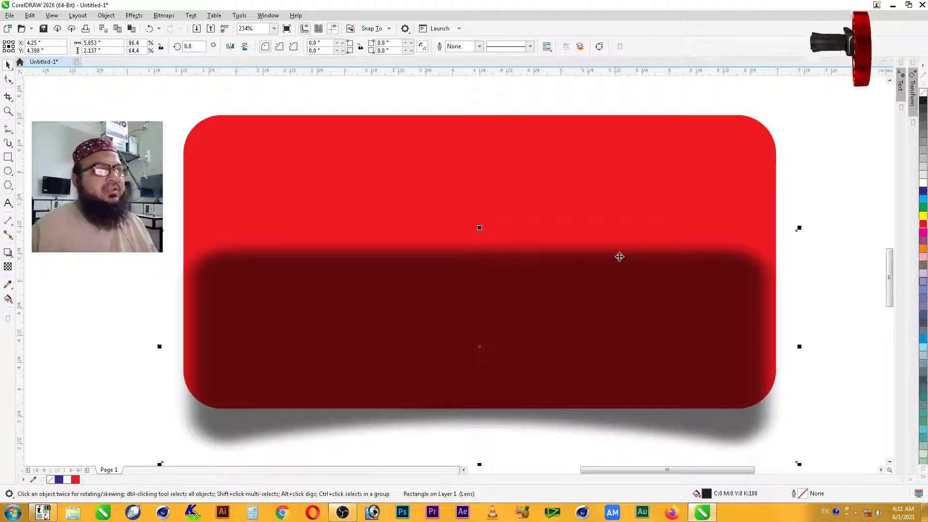
Step: Bring the red rectangle in front of the shadow and move it down about 0.2 inches
left_click(545, 193)
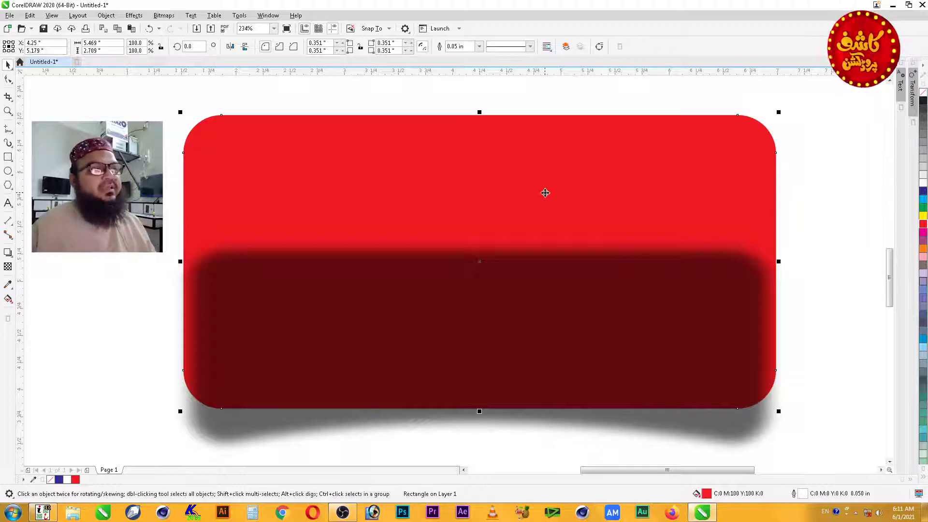
key("shift+Page_Up")
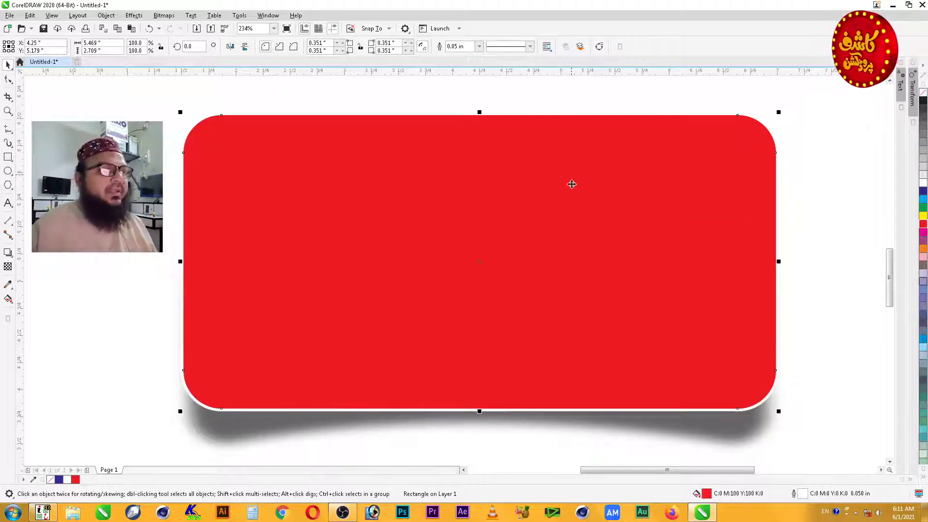
left_click_drag(572, 173, 572, 192)
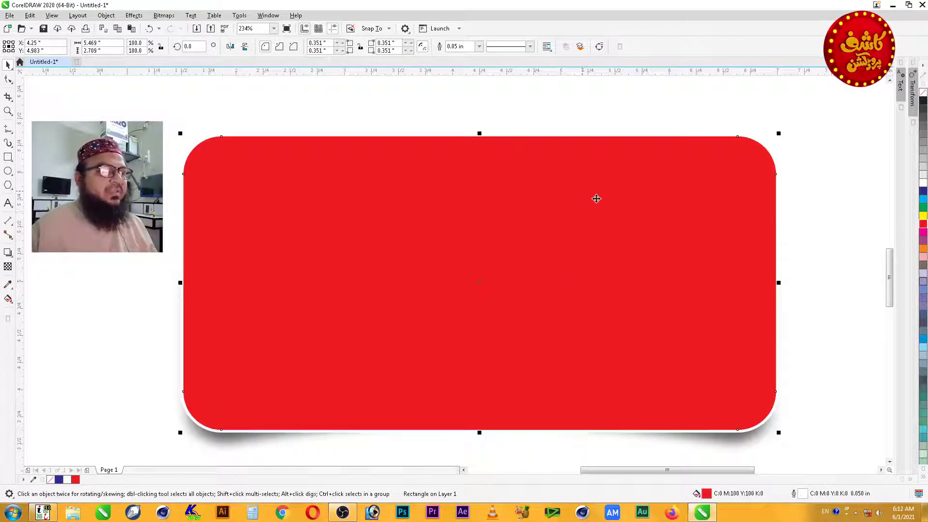
Step: Widen the shadow slightly on both sides to about 5.88 inches
left_click(733, 447)
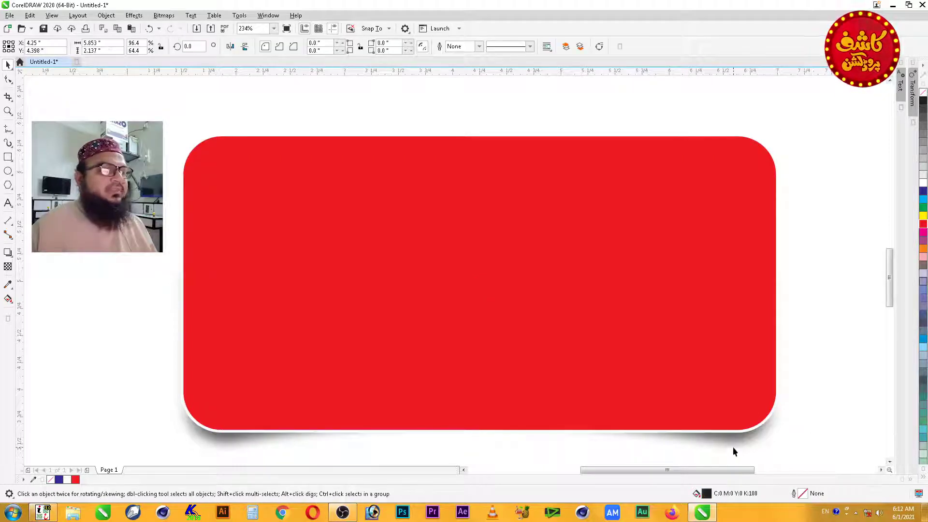
scroll(827, 369, "down", 2)
key("z")
left_click_drag(845, 215, 420, 445)
key("space")
mouse_move(751, 311)
left_mouse_down()
mouse_move(742, 311)
mouse_move(752, 312)
left_mouse_up()
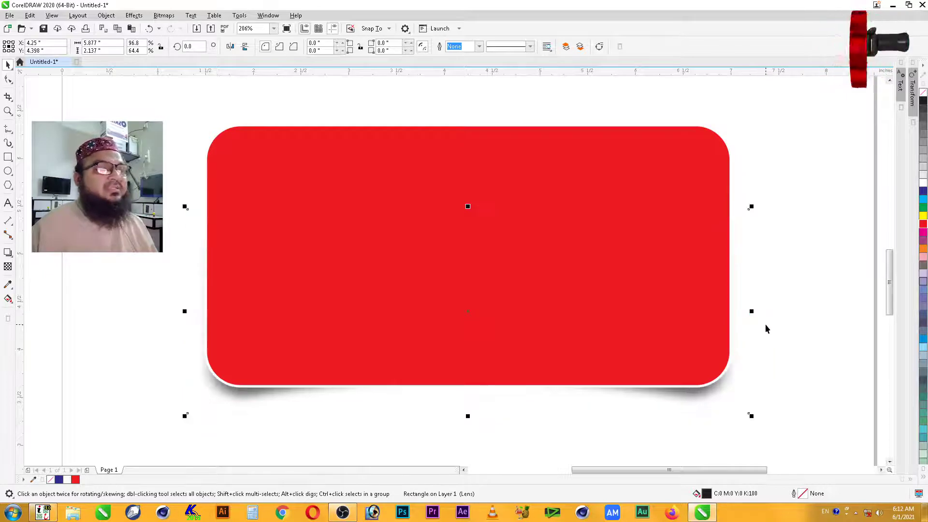
left_click(773, 323)
Step: Recolor the shadow behind the red rectangle with a medium gray fill to soften it
scroll(652, 390, "down", 1)
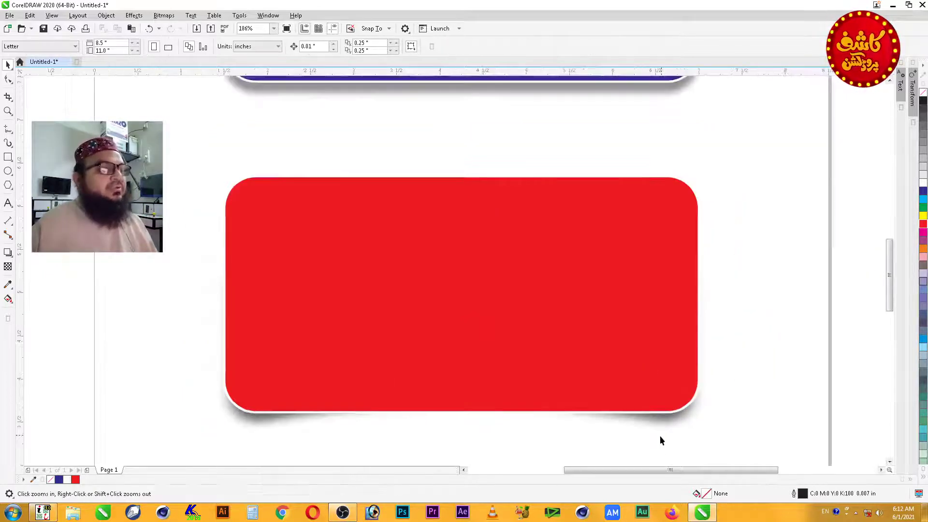
left_click(665, 425)
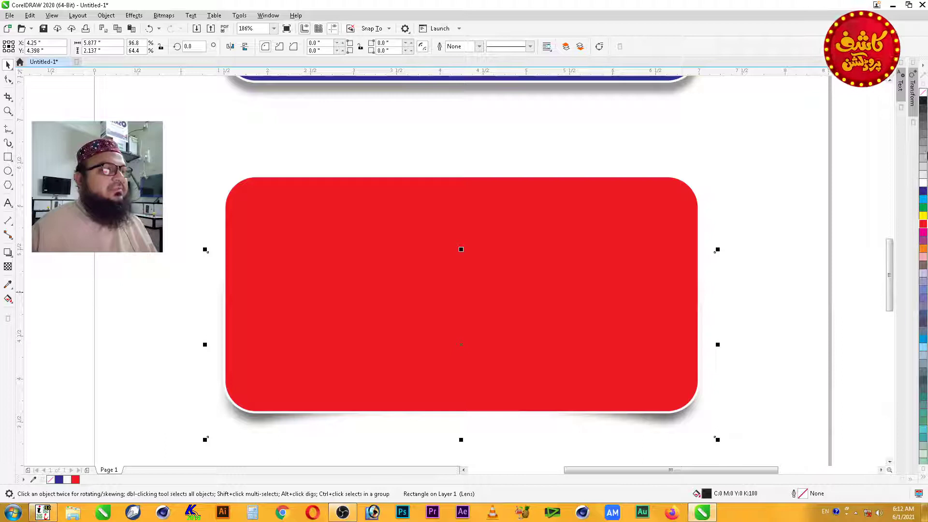
left_click(923, 131)
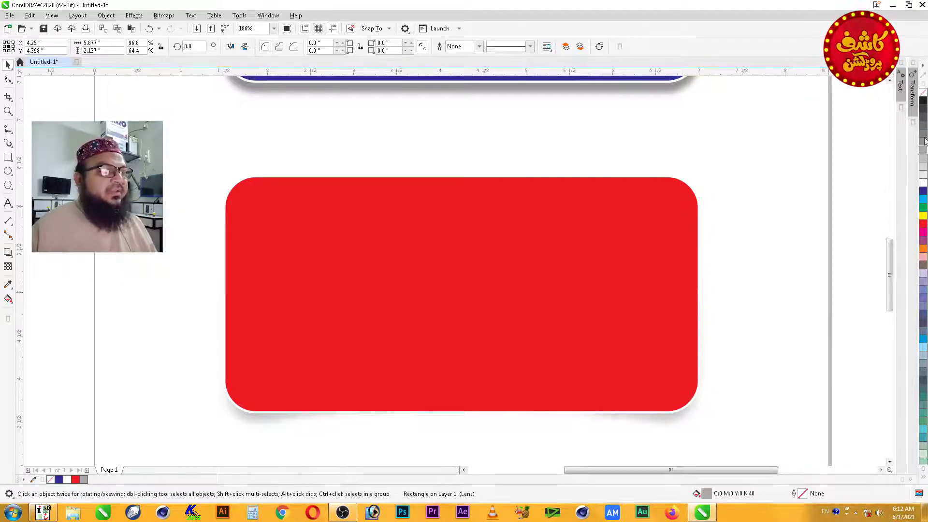
left_click(924, 129)
left_click(815, 179)
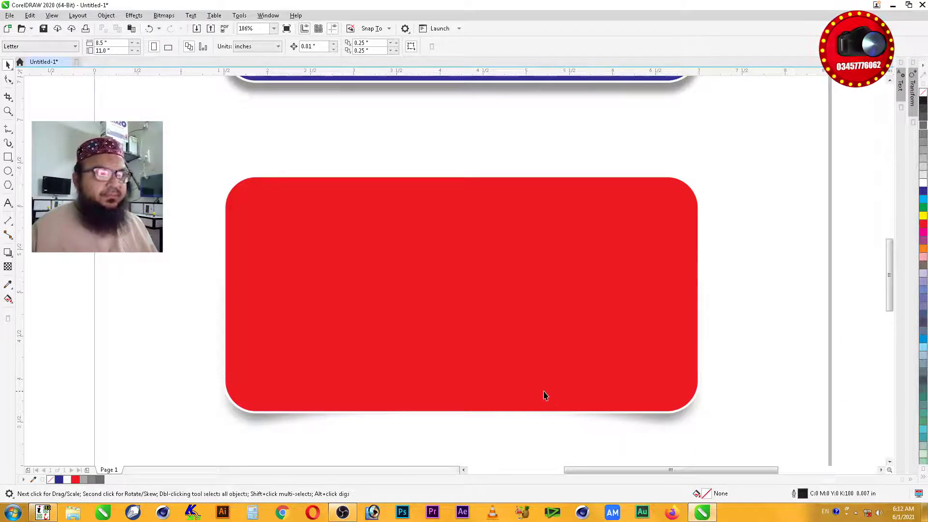
Step: Nudge the red rectangle up about 0.02 inches above its shadow and deselect it
left_click(516, 397)
left_click_drag(516, 396, 516, 394)
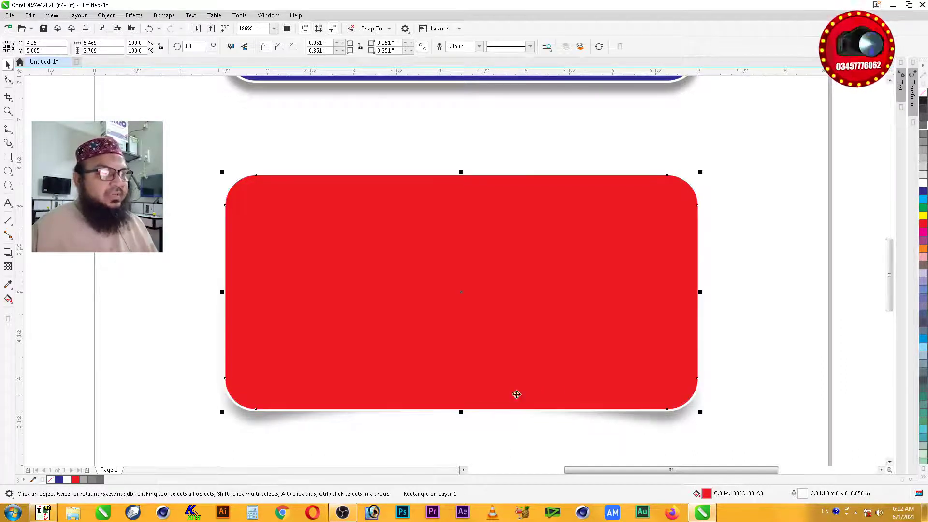
left_click(743, 395)
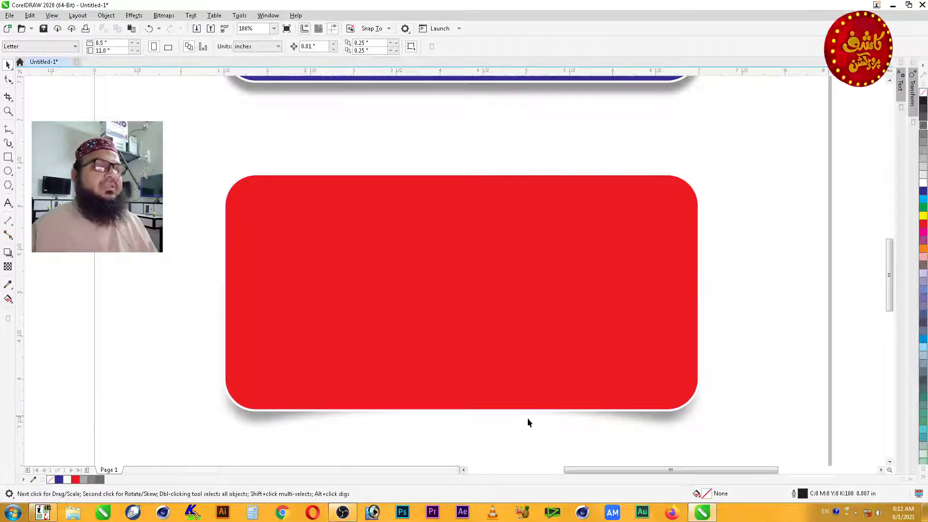
Step: Move the shadow down about 0.04 inches beneath the red rectangle and deselect it
left_click(664, 426)
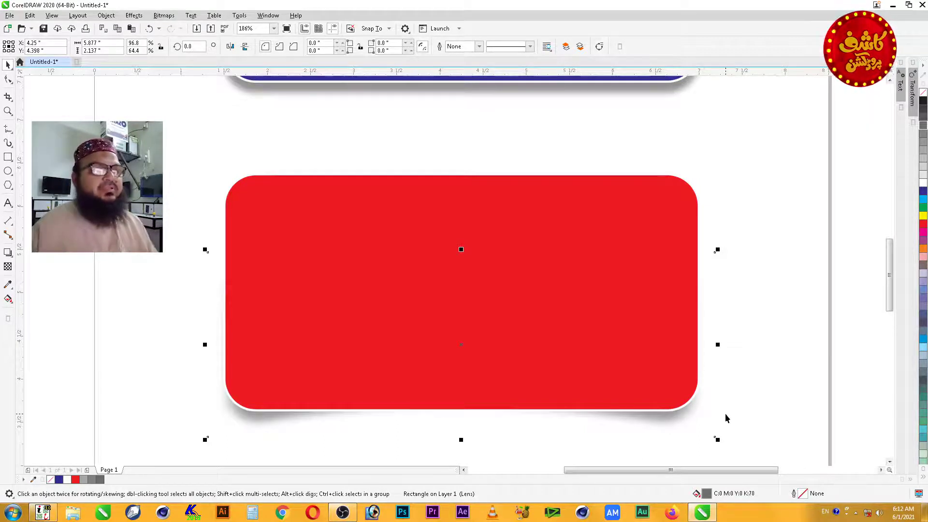
left_click(775, 380)
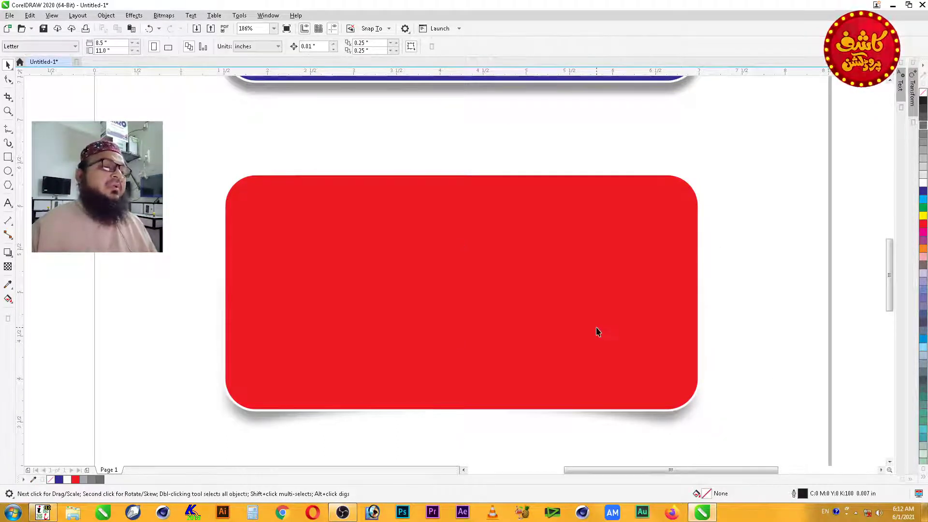
scroll(598, 332, "down", 2)
key("z")
left_click_drag(741, 217, 342, 427)
left_click(623, 375)
left_click_drag(623, 375, 623, 380)
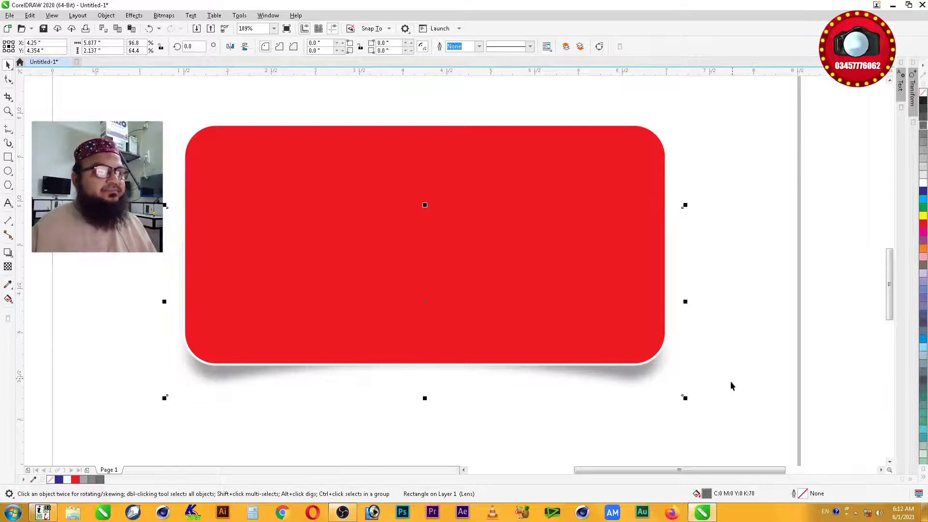
left_click(772, 370)
left_click(597, 346)
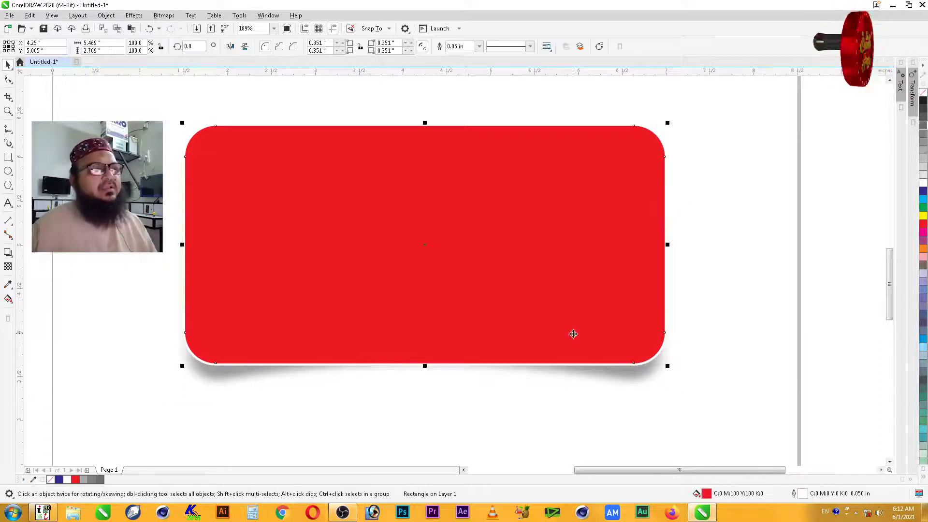
left_click(639, 380, "shift")
key("shift+F2")
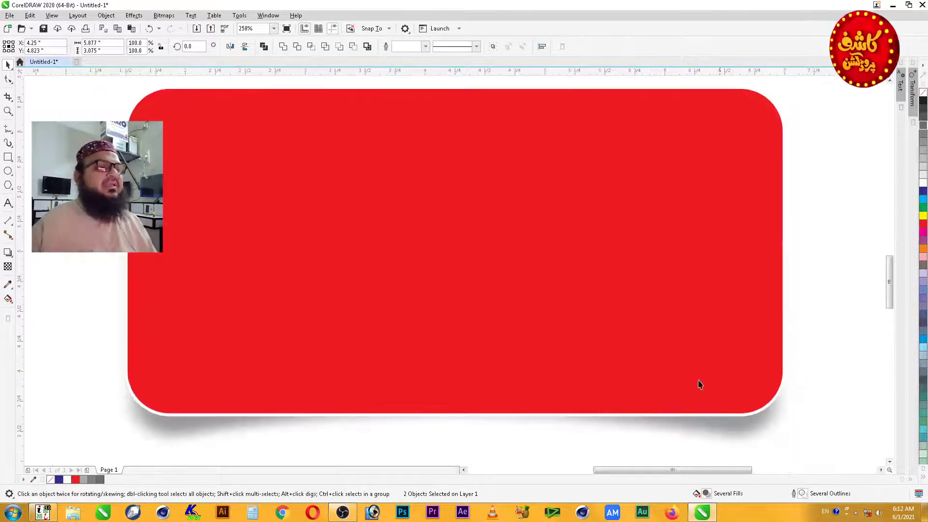
key("Escape")
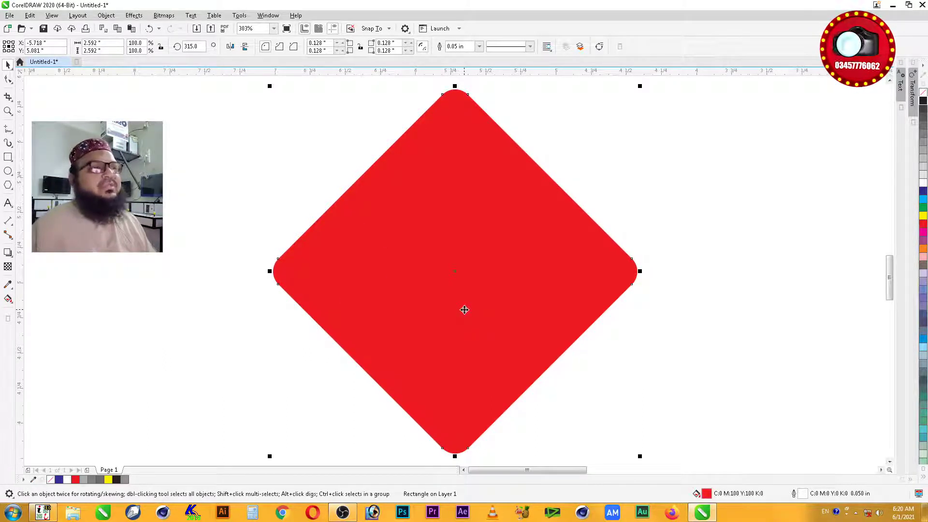
Step: Draw a flat ellipse about 1.69 by 0.11 inches, centered horizontally just beneath the red diamond's bottom tip
scroll(464, 309, "down", 2)
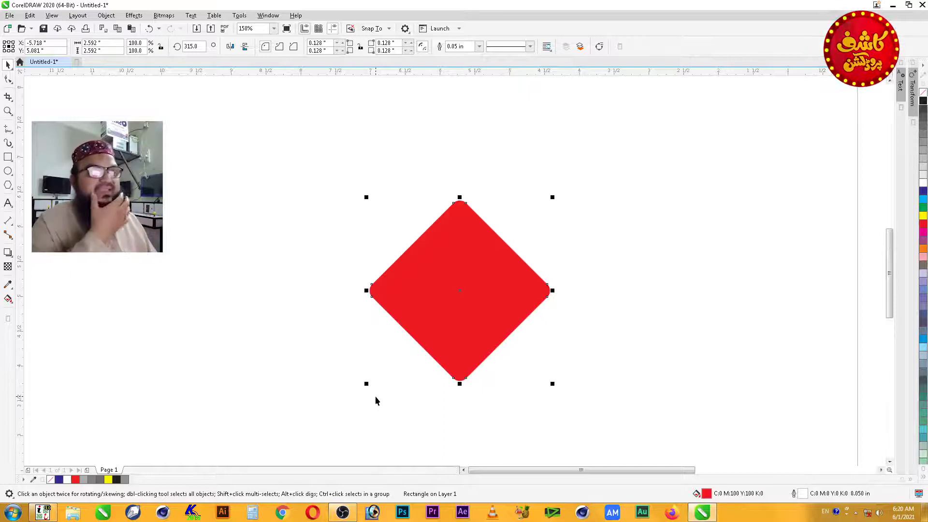
left_click(9, 171)
left_click_drag(321, 394, 441, 401)
key("space")
left_click(464, 366, "shift")
key("c")
left_click(592, 398)
left_click(486, 398)
left_click_drag(485, 398, 486, 389)
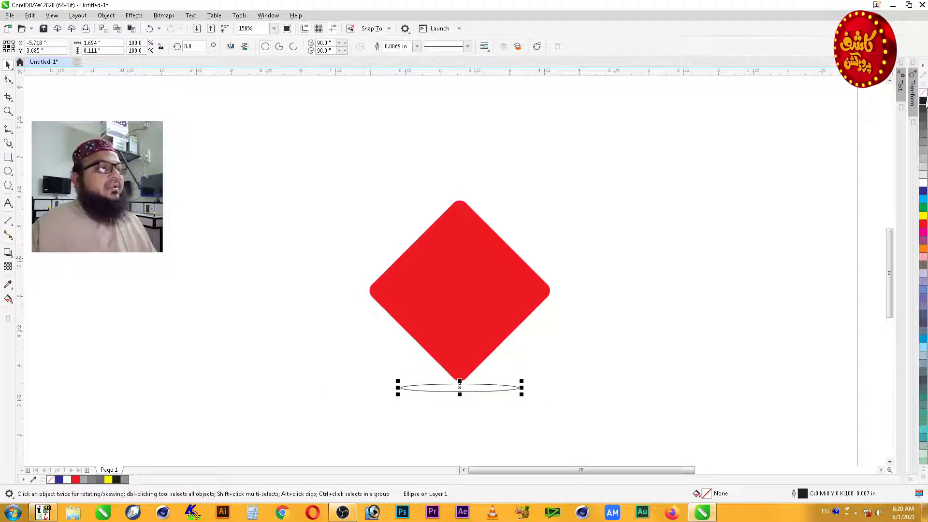
Step: Fill the ellipse with black, remove its outline, and apply a Curved Feather blur with a width of 38
left_click(925, 101)
right_click(923, 92)
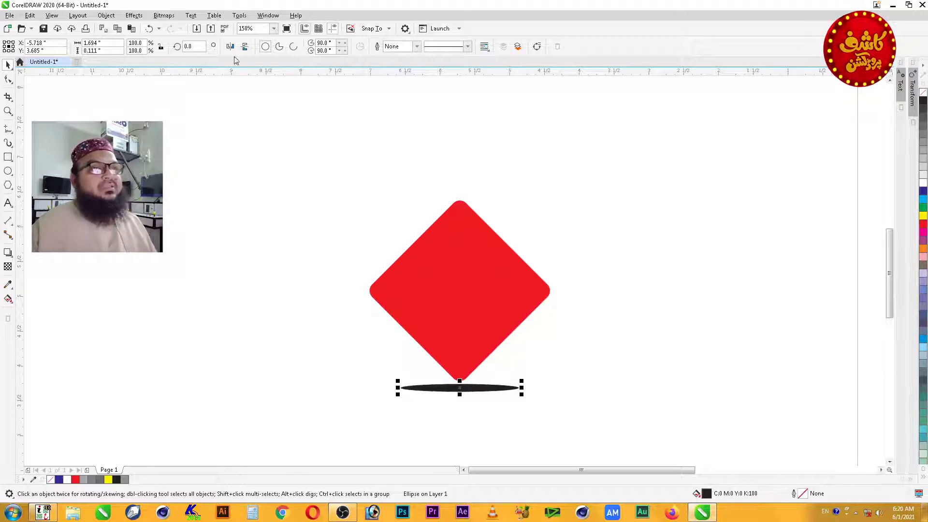
left_click(134, 16)
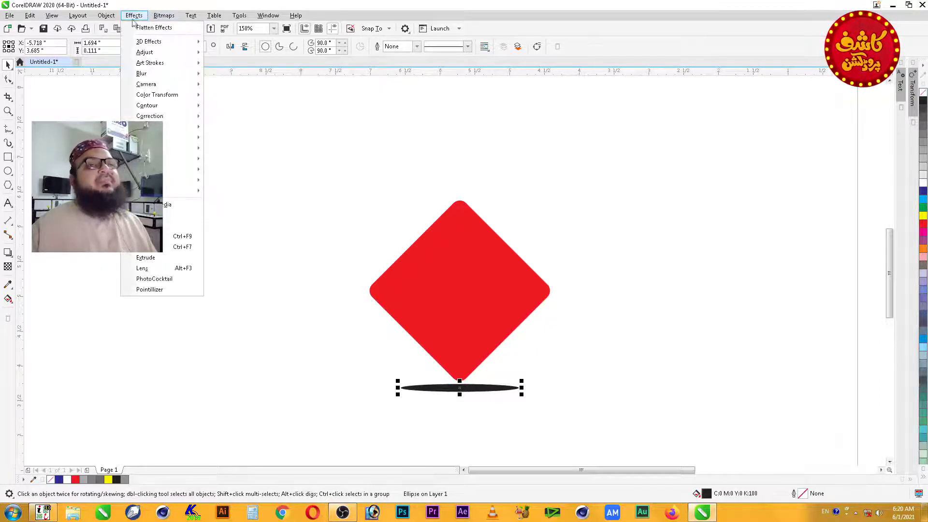
mouse_move(147, 75)
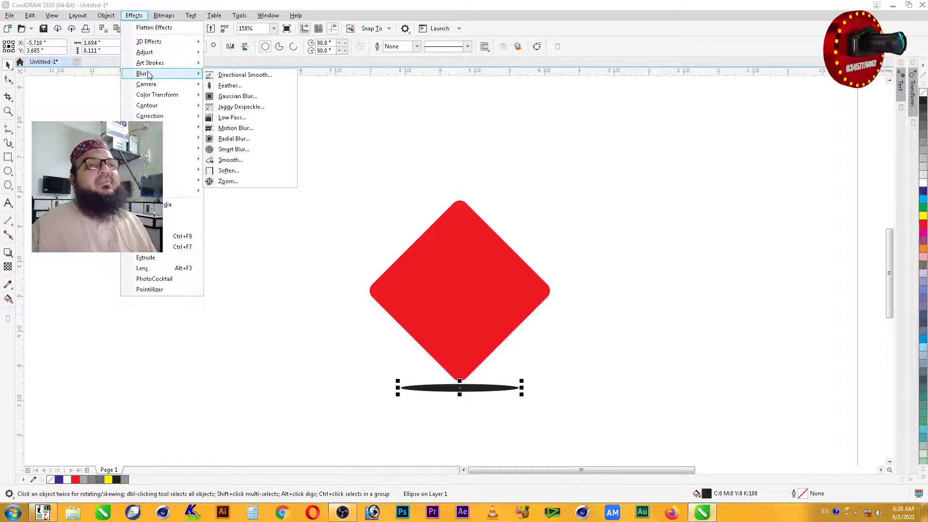
left_click(267, 86)
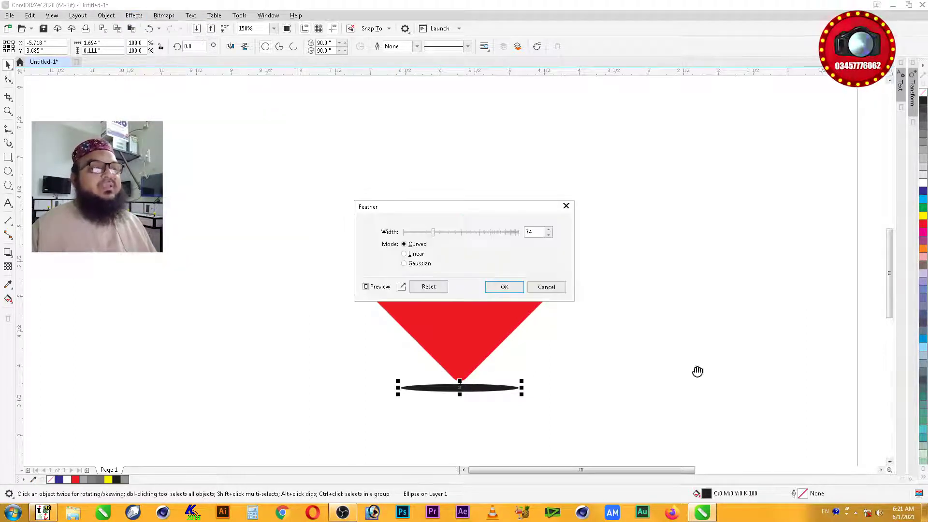
left_click_drag(433, 233, 422, 236)
left_click(421, 233)
left_click_drag(425, 236, 423, 235)
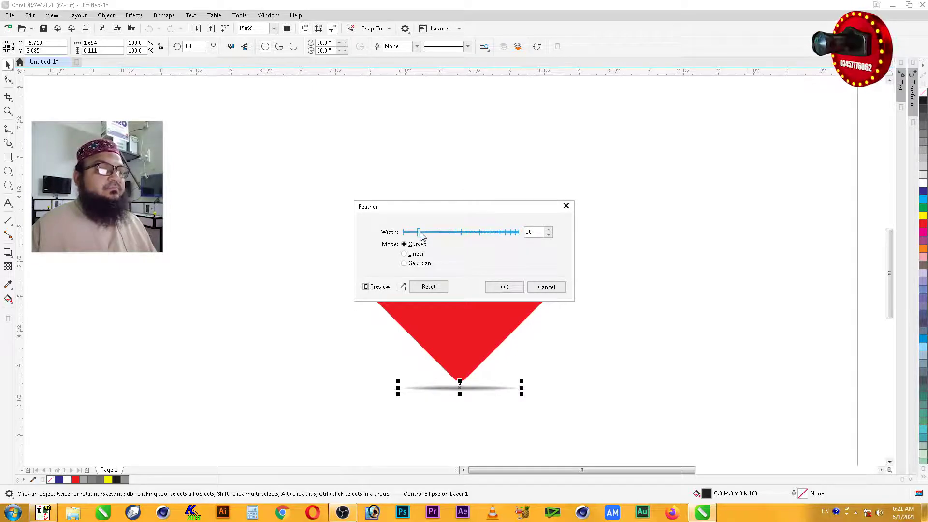
left_click(505, 287)
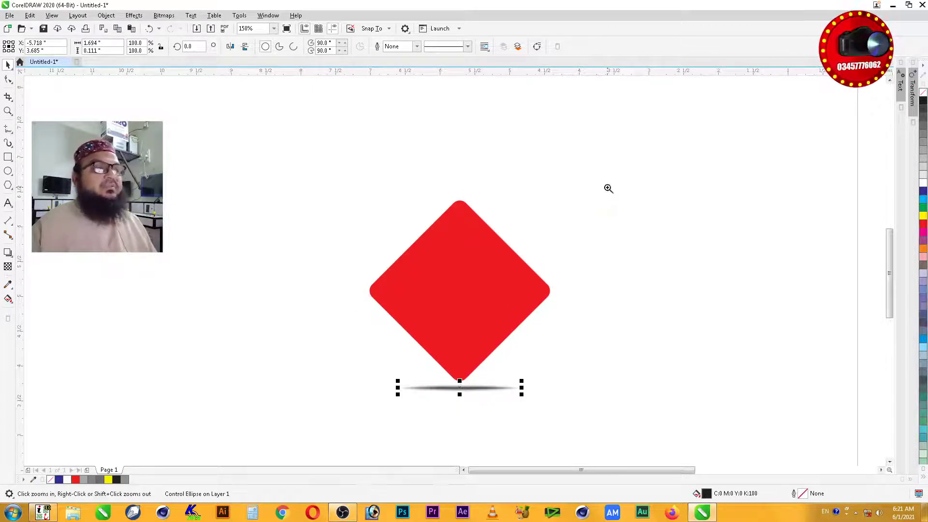
Step: Recolor the feathered ellipse with 60% black and enlarge it to about 1.99 by 0.13 inches, touching the diamond's bottom tip
scroll(485, 414, "up", 2)
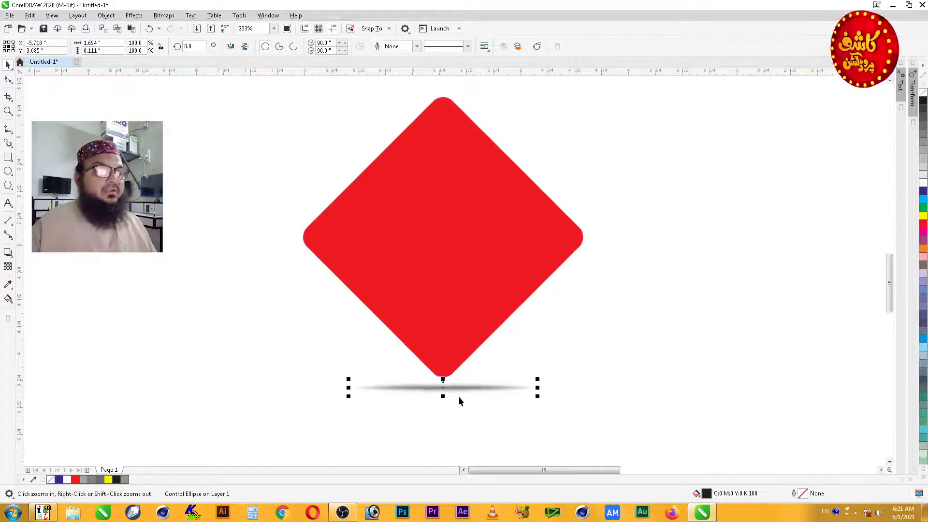
left_click_drag(586, 349, 343, 406)
scroll(551, 387, "down", 5)
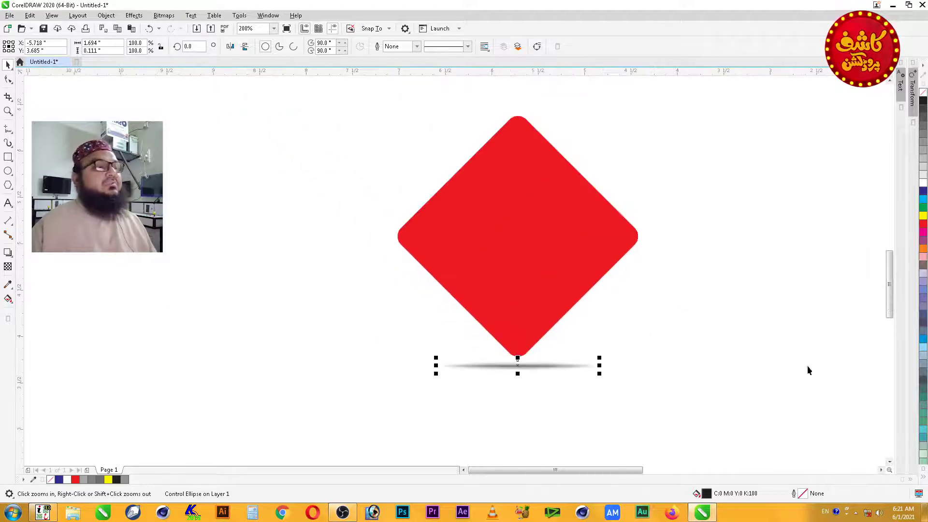
left_click(924, 138)
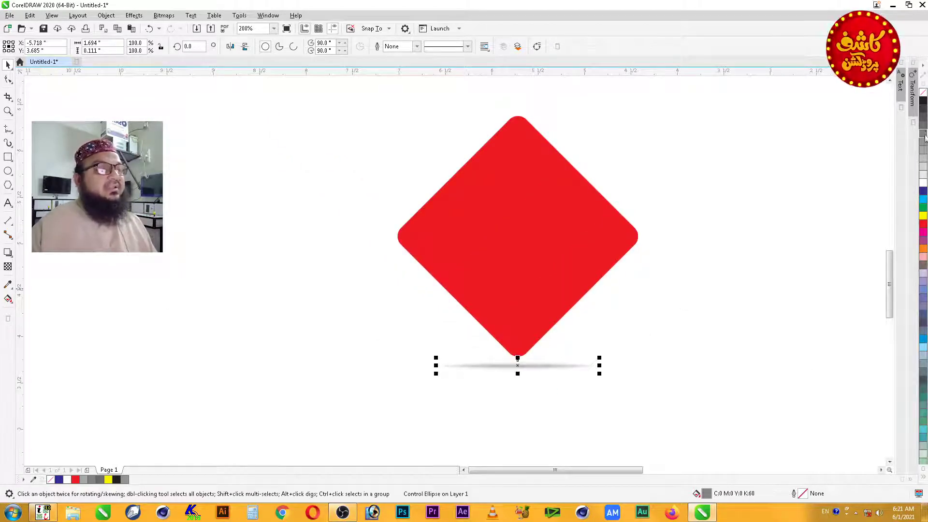
left_click_drag(600, 358, 613, 357)
left_click_drag(531, 368, 540, 359)
Step: Bring the red diamond in front of its shadow and fine-tune its height so the tip sits just above the shadow
left_click(554, 286)
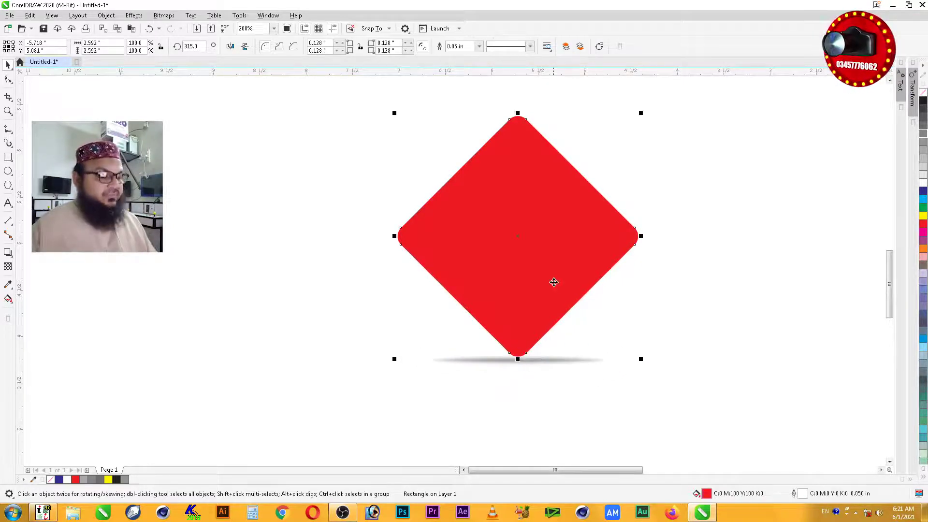
left_click_drag(554, 283, 554, 284)
left_click(632, 342)
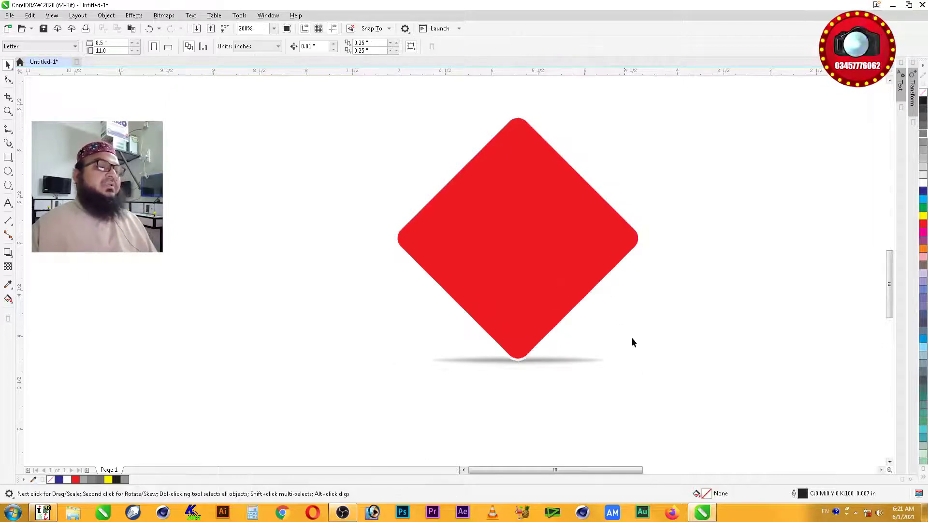
left_click(548, 328)
left_click(701, 319)
Step: Inspect the diamond and its shadow up close and from a distance
scroll(682, 308, "down", 1)
key("F2")
left_click_drag(453, 159, 830, 396)
left_click_drag(548, 127, 245, 393)
key("shift+F2")
left_click(580, 430)
scroll(583, 431, "down", 1)
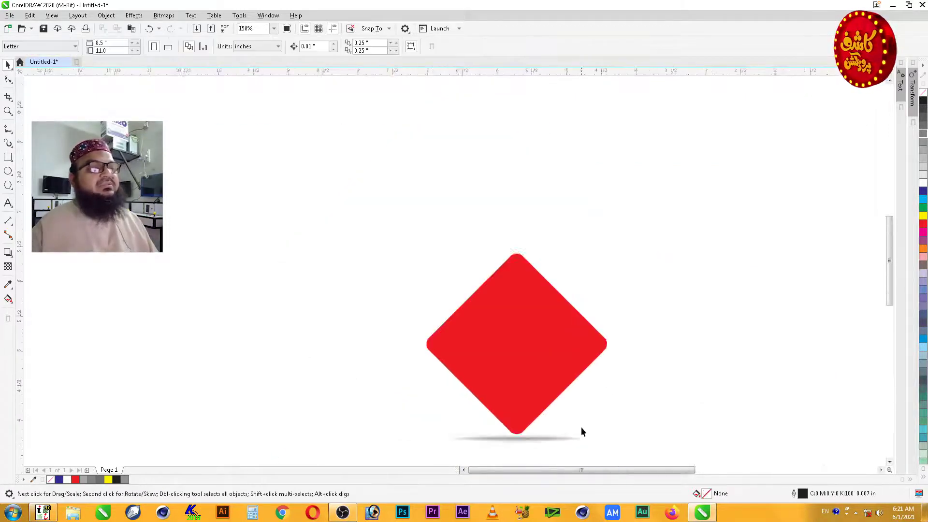
scroll(581, 431, "down", 1)
key("F2")
left_click_drag(437, 294, 632, 441)
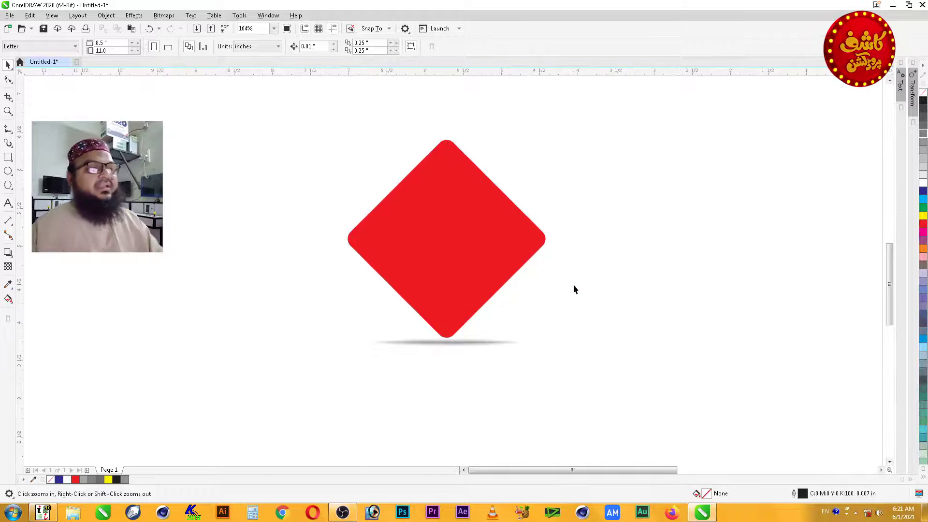
Step: Stretch the diamond's shadow to about 2.59 by 0.18 inches and recolor it with 40% black
key("space")
left_click(494, 343)
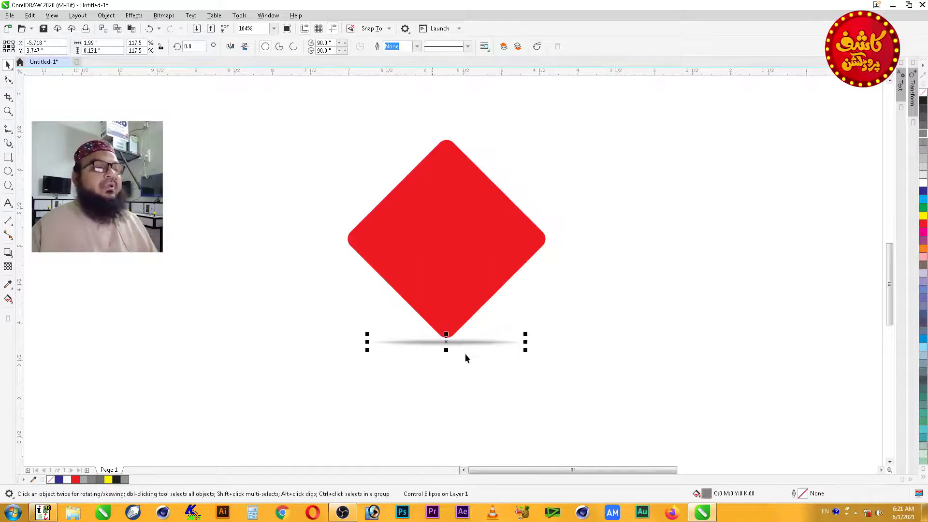
left_click_drag(445, 351, 447, 354)
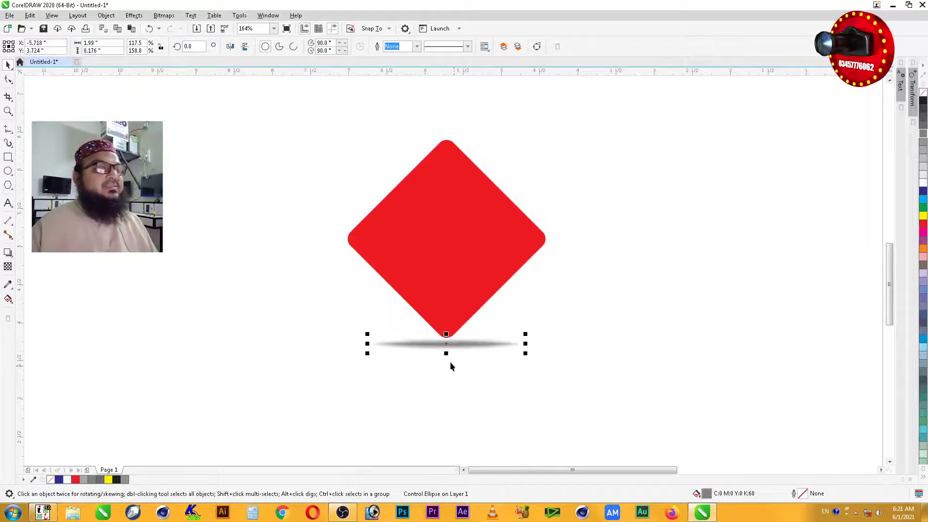
left_click(482, 379)
left_click(460, 345)
left_click_drag(526, 343, 551, 344)
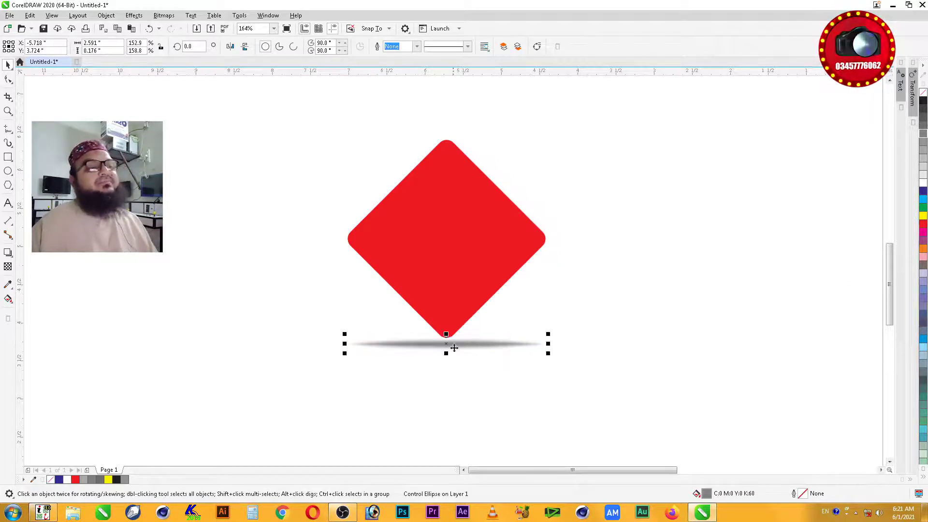
left_click(923, 151)
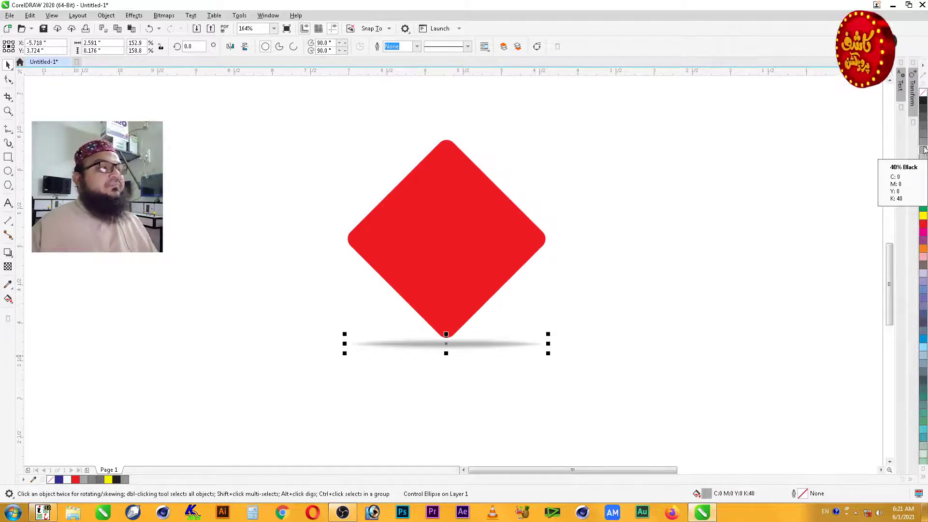
left_click(769, 251)
Step: Review the diamond with its floor shadow alongside the blue and red panels
scroll(555, 343, "down", 2)
key("z")
left_click_drag(636, 227, 451, 390)
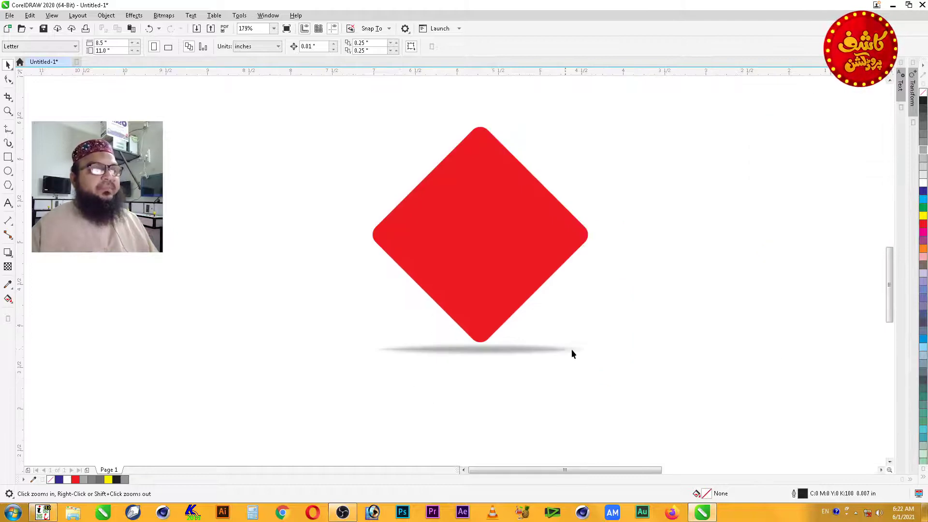
left_click(563, 350)
left_click(645, 347)
key("F4")
key("F2")
left_click_drag(405, 268, 772, 429)
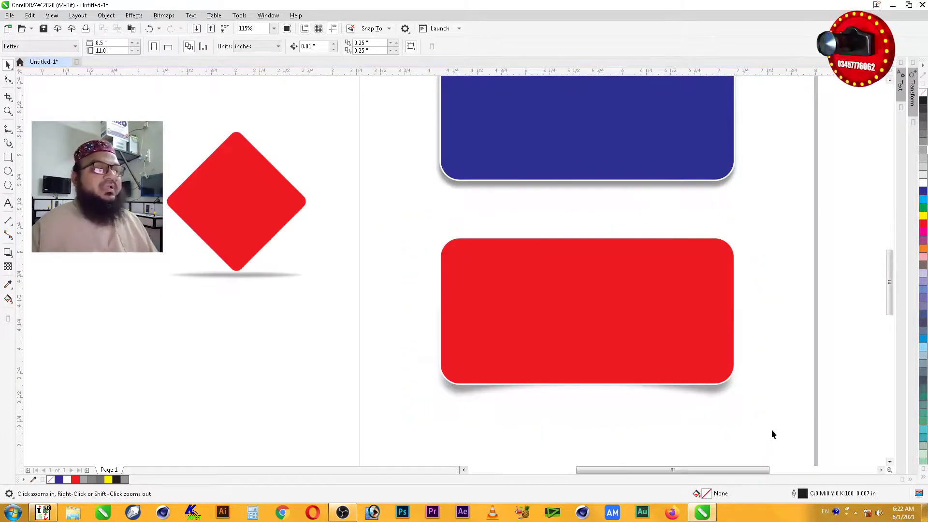